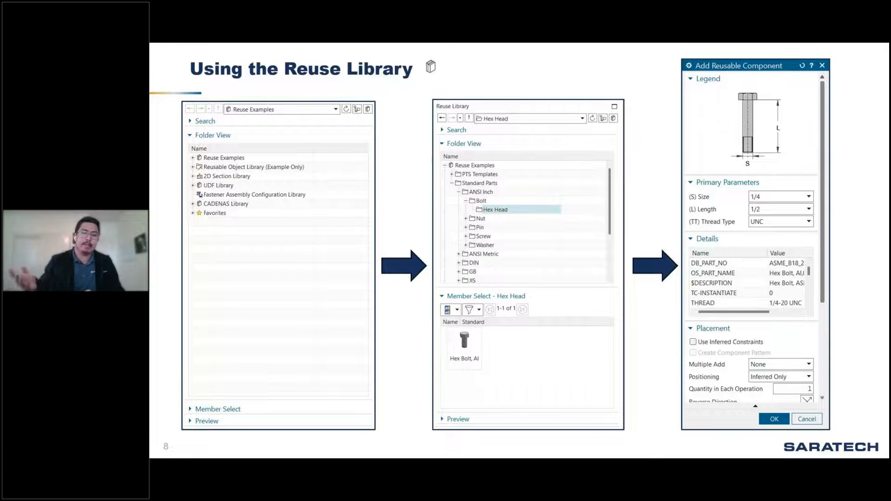
{"action": "key", "text": "Right"}
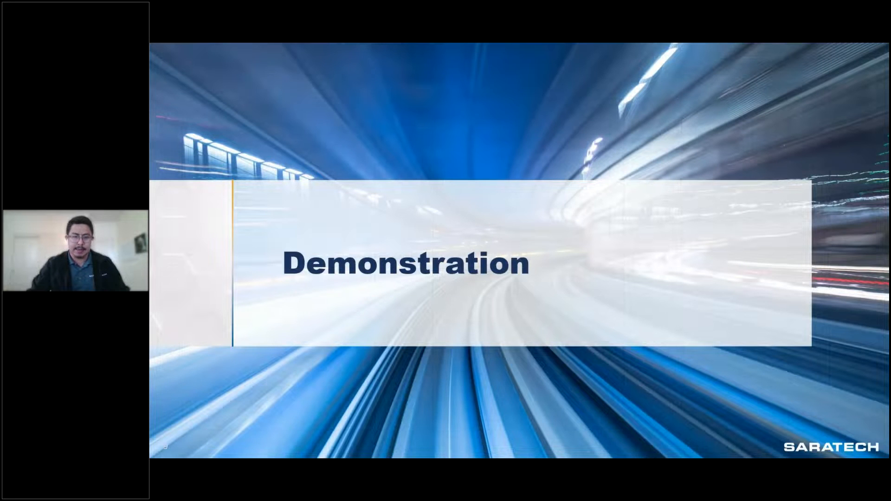
Switch to NX with the pump assembly and examine the bolt holes around the pump head and cylinder.
{"action": "key", "text": "alt+Tab"}
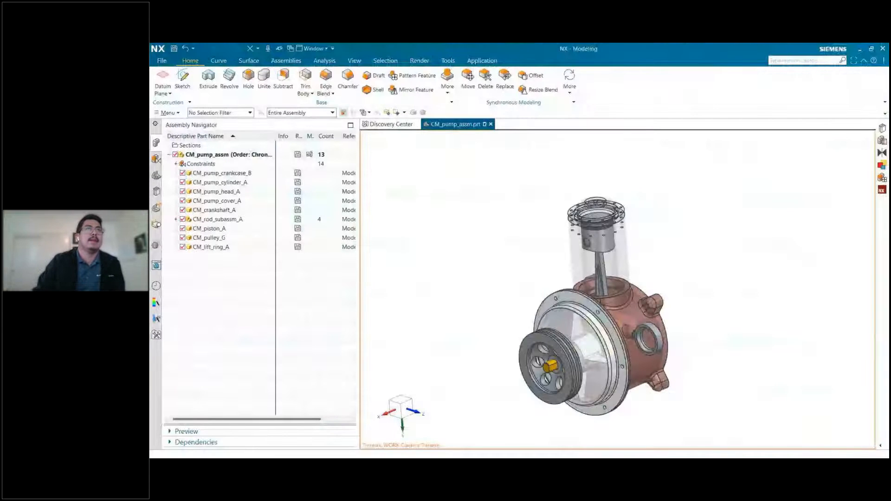
{"action": "left_click", "coordinate": [446, 241]}
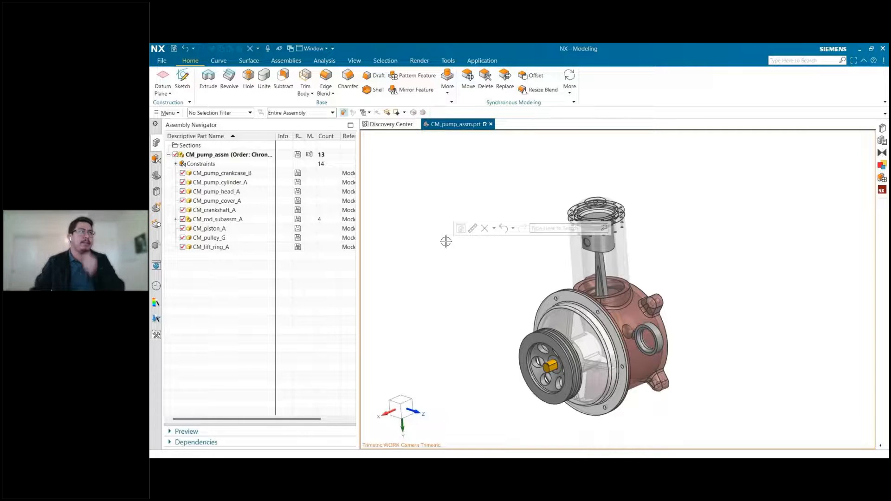
{"action": "scroll", "coordinate": [636, 213], "scroll_direction": "up", "scroll_amount": 3}
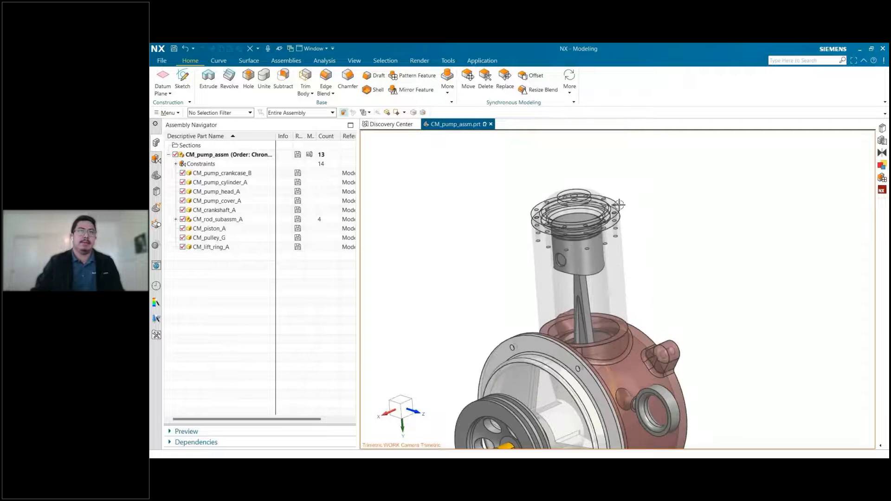
{"action": "scroll", "coordinate": [618, 205], "scroll_direction": "up", "scroll_amount": 2}
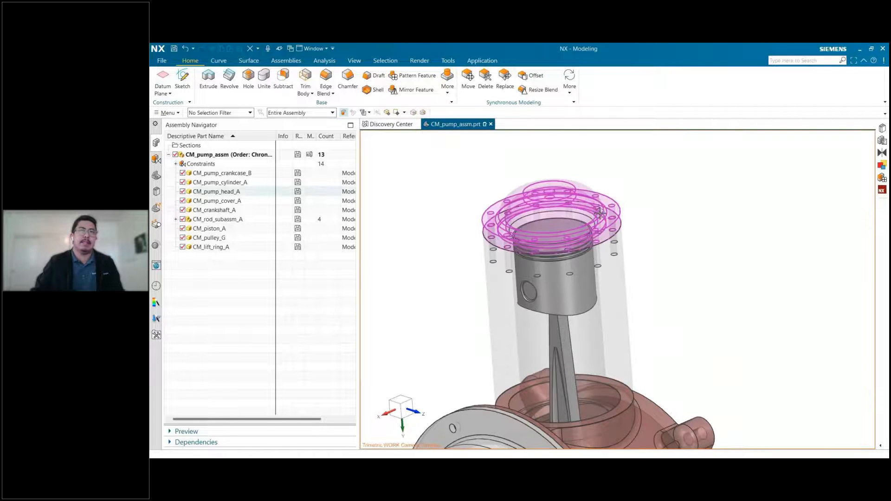
{"action": "scroll", "coordinate": [479, 215], "scroll_direction": "up", "scroll_amount": 3}
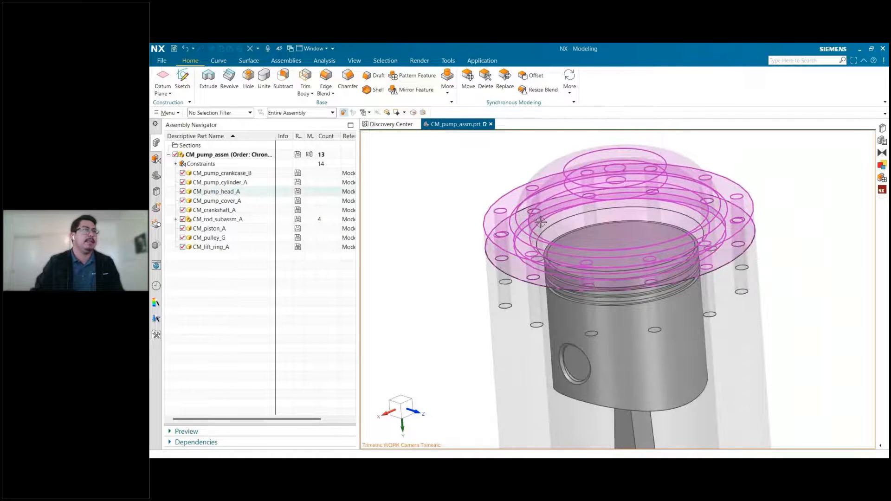
{"action": "scroll", "coordinate": [459, 222], "scroll_direction": "down", "scroll_amount": 1}
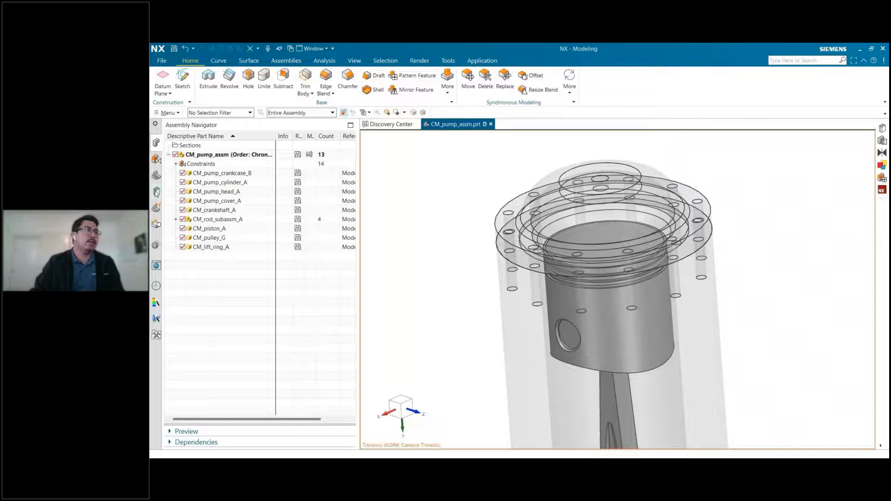
Open the Reuse Library and collapse its folder tree to the top-level libraries.
{"action": "left_click", "coordinate": [156, 192]}
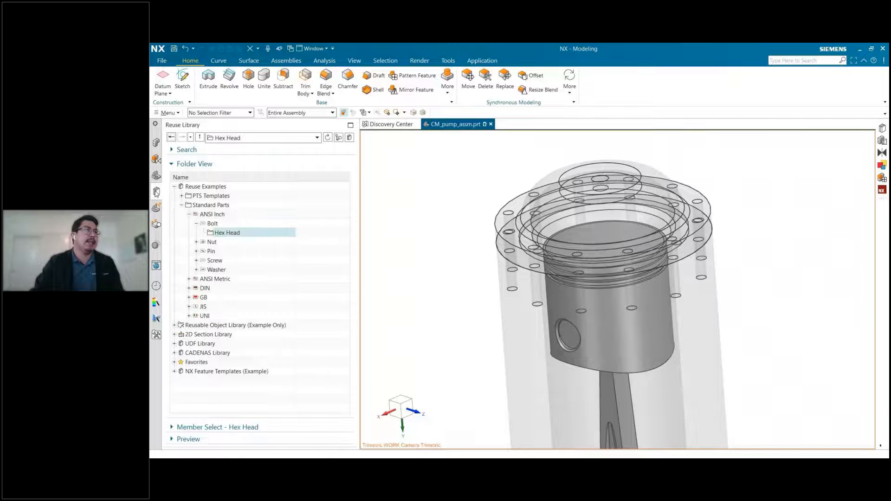
{"action": "left_click", "coordinate": [182, 205]}
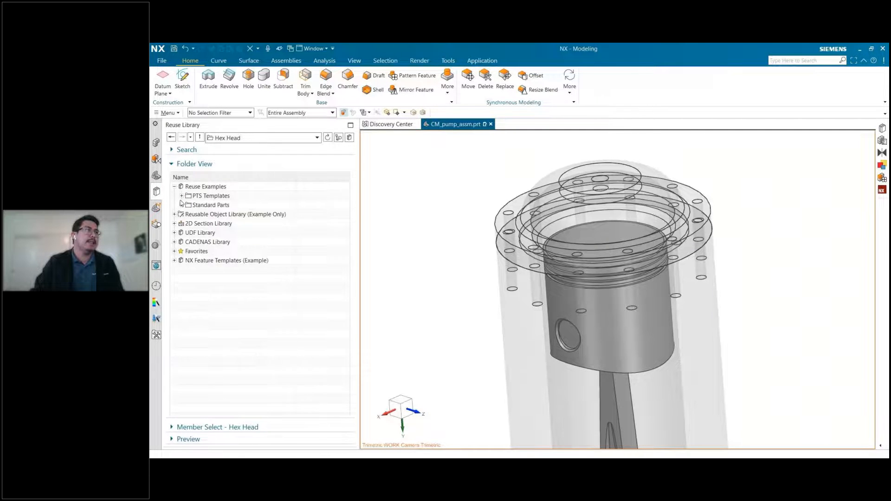
{"action": "left_click", "coordinate": [174, 187]}
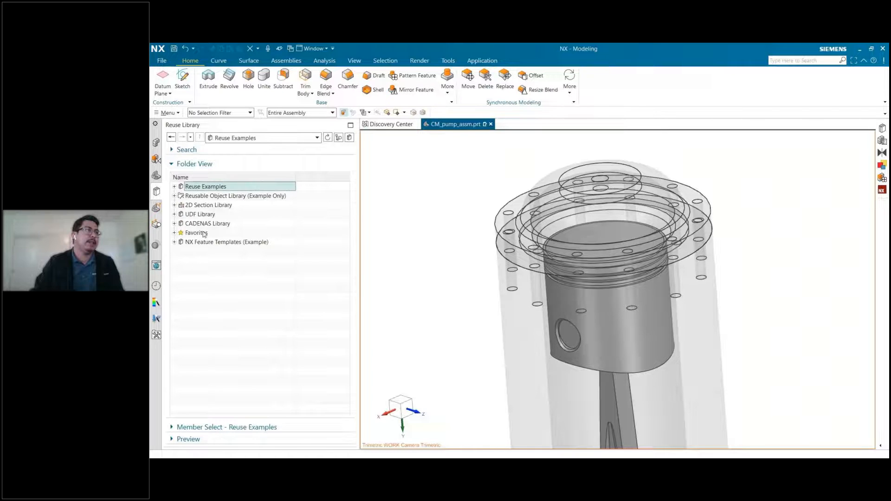
{"action": "left_click", "coordinate": [202, 255]}
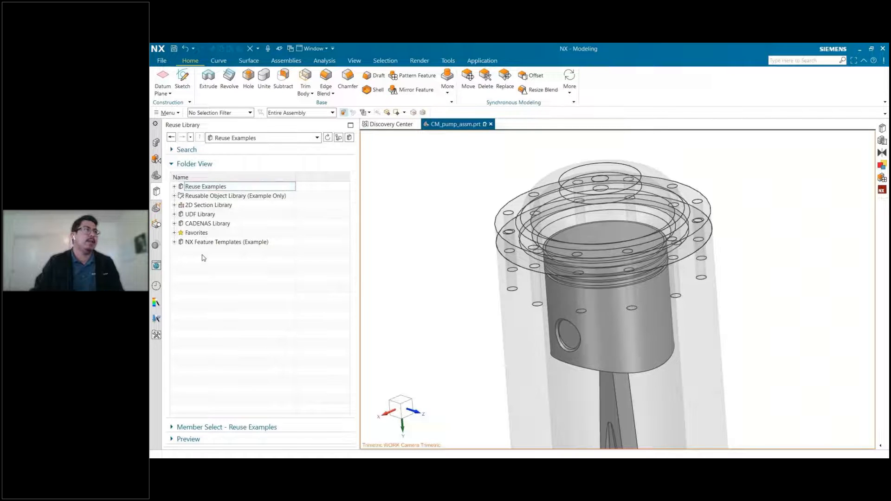
{"action": "left_click", "coordinate": [191, 187]}
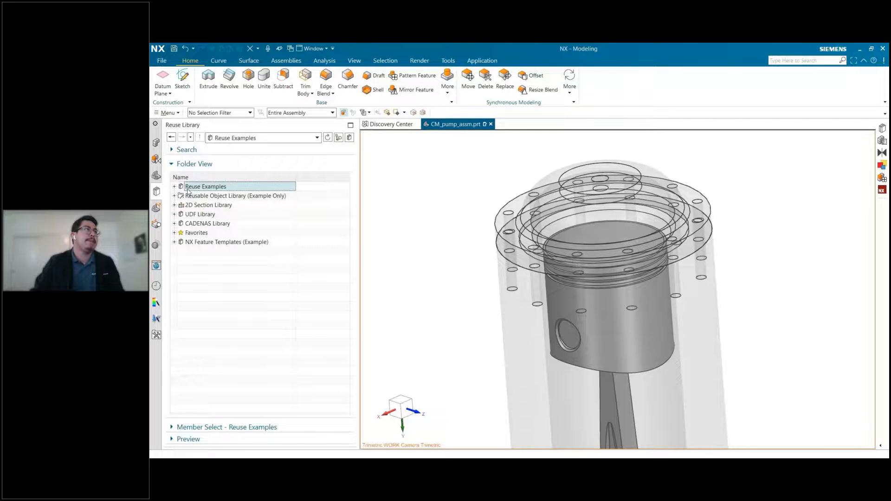
Expand Reuse Examples down through Standard Parts, ANSI Inch and Bolt, and select the Hex Head folder.
{"action": "left_click", "coordinate": [174, 187]}
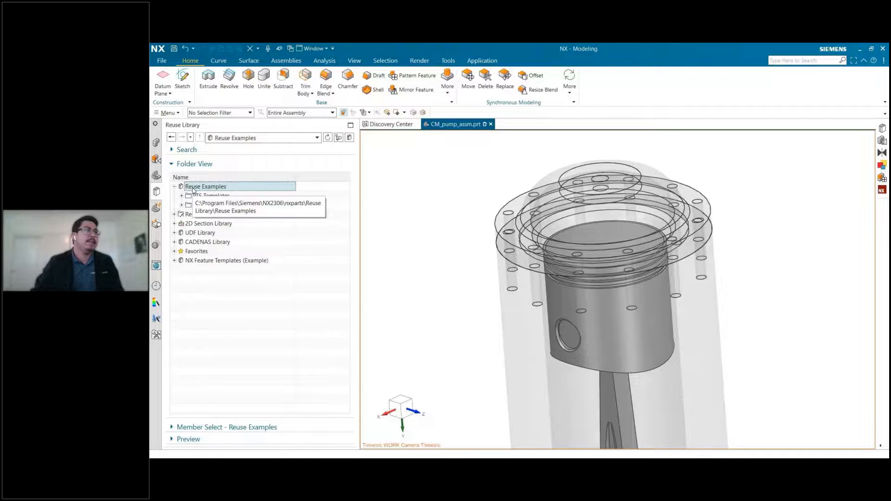
{"action": "left_click", "coordinate": [199, 207]}
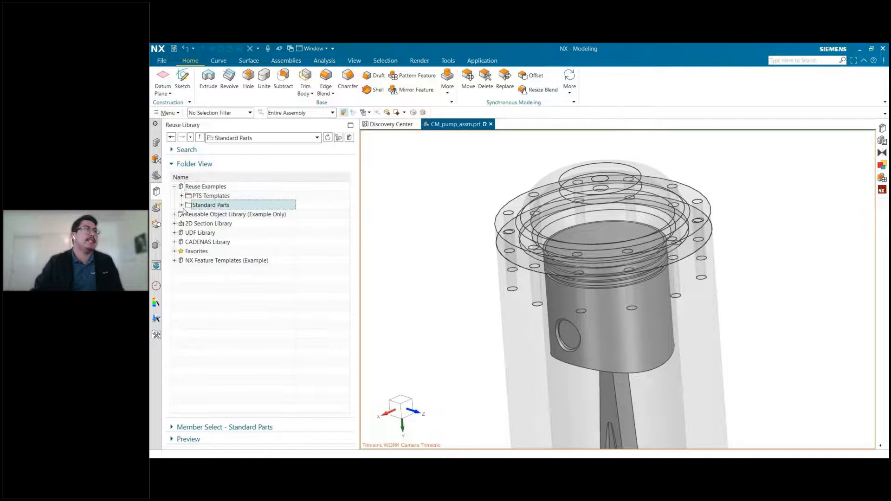
{"action": "left_click", "coordinate": [182, 207]}
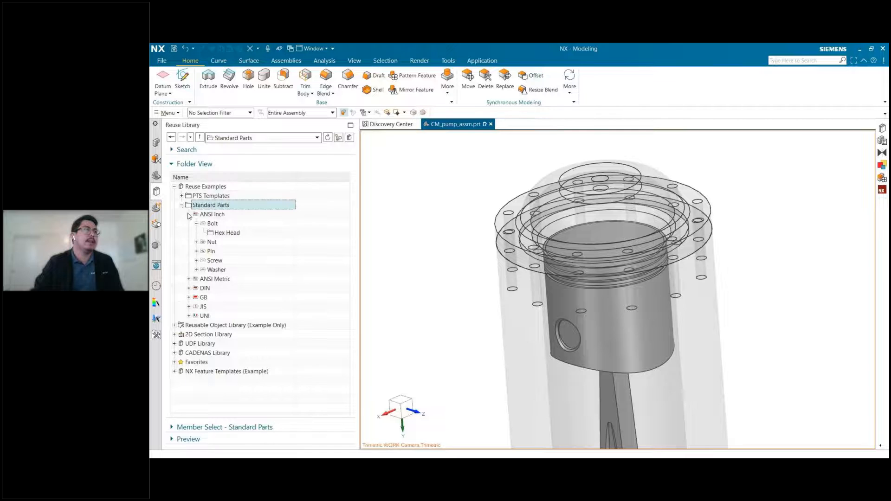
{"action": "left_click", "coordinate": [189, 214]}
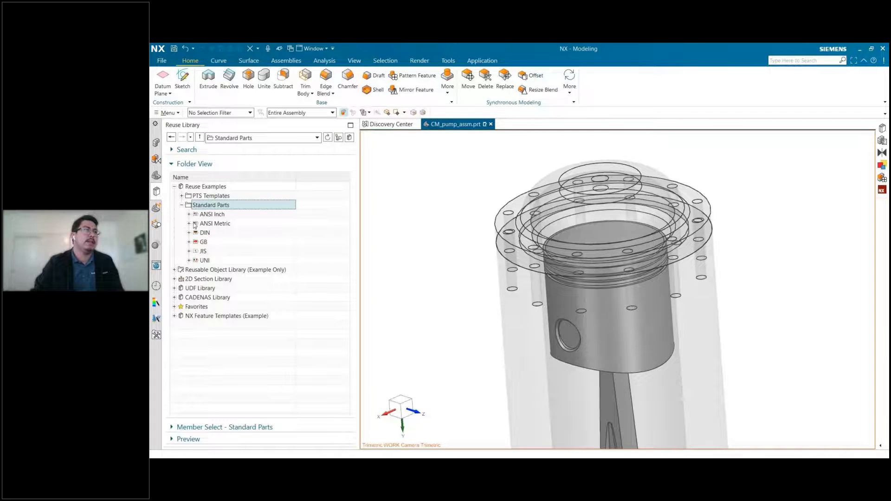
{"action": "left_click", "coordinate": [188, 214]}
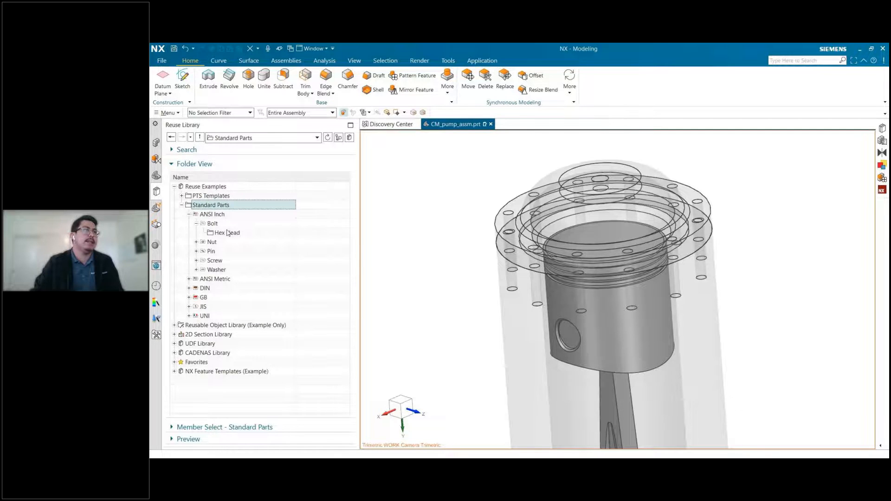
{"action": "left_click", "coordinate": [227, 233]}
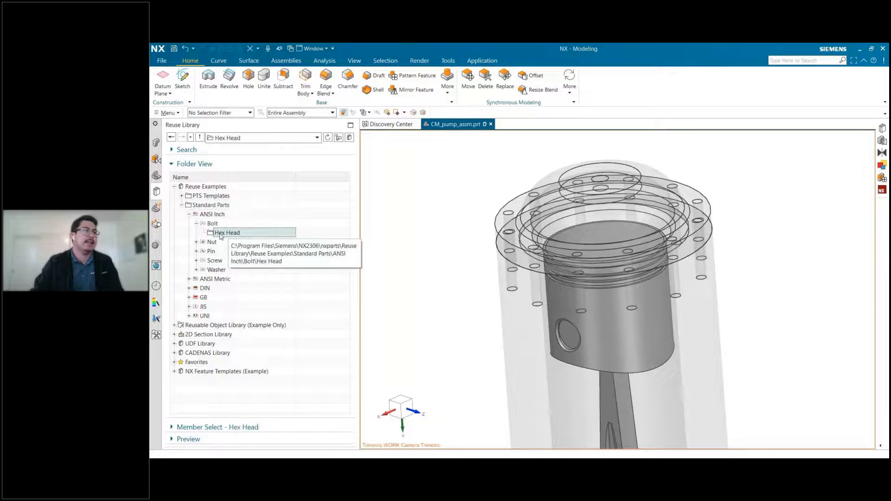
Place the Hex Bolt member from the Hex Head folder in the pump assembly and close the material information window.
{"action": "left_click", "coordinate": [225, 427]}
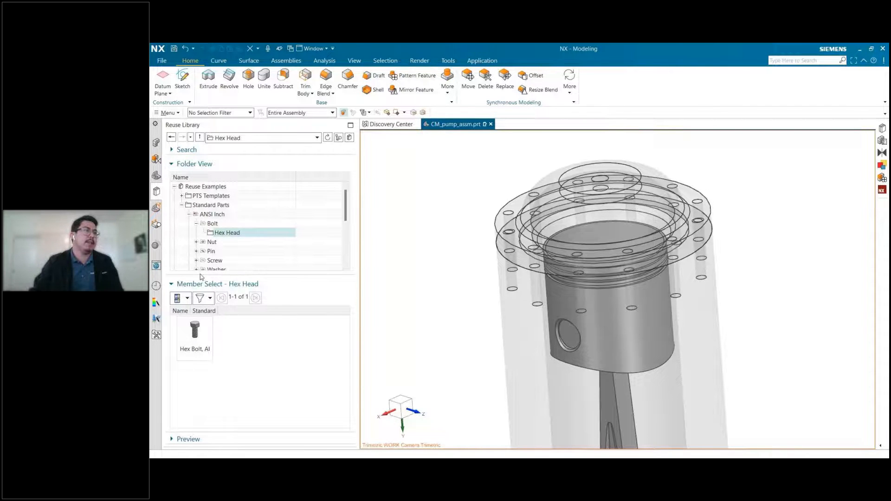
{"action": "left_click_drag", "start_coordinate": [194, 333], "coordinate": [467, 255]}
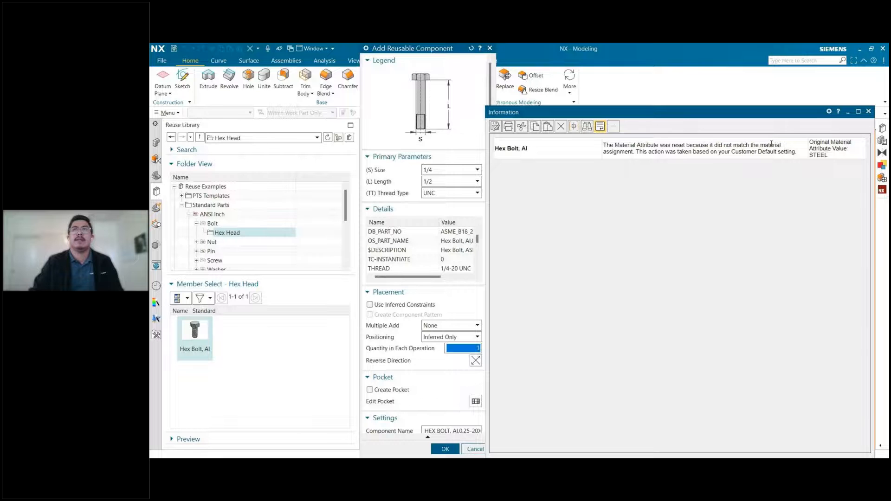
{"action": "left_click", "coordinate": [839, 153]}
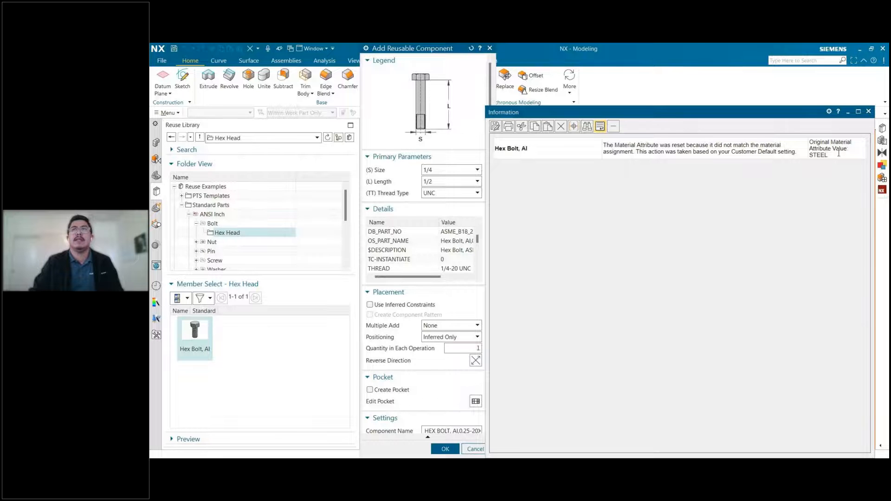
{"action": "left_click", "coordinate": [868, 112]}
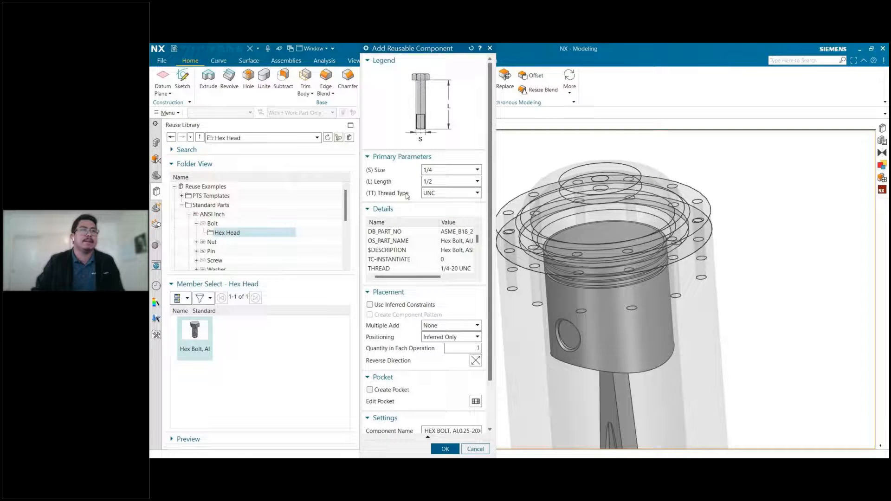
Configure the hex bolt with size 1/4, length 1_1/2 and thread type UNC.
{"action": "scroll", "coordinate": [761, 181], "scroll_direction": "down", "scroll_amount": 3}
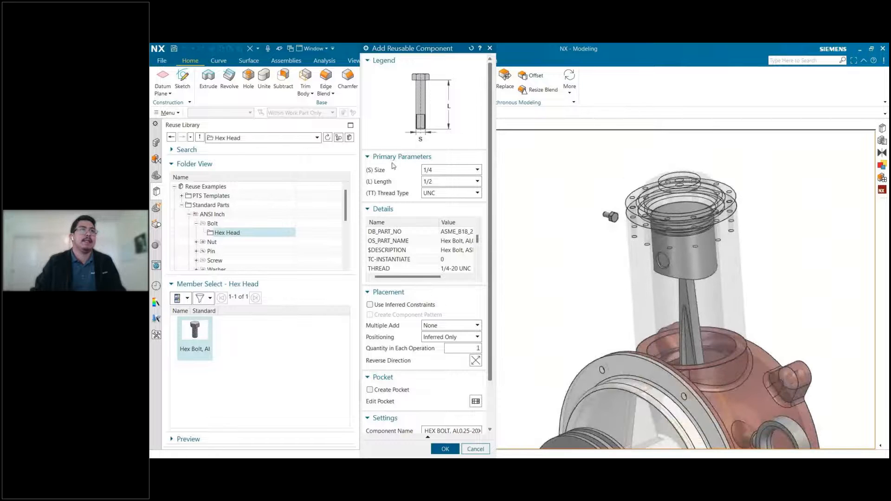
{"action": "left_click", "coordinate": [429, 172]}
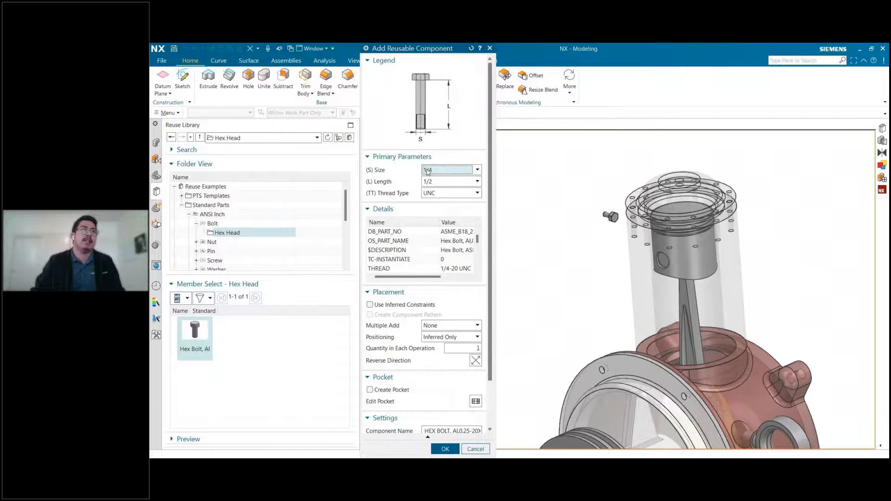
{"action": "left_click", "coordinate": [439, 182]}
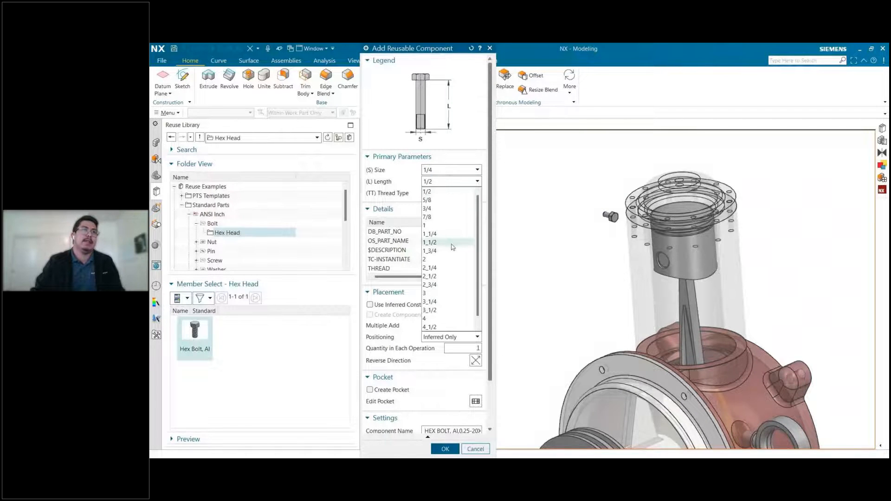
{"action": "left_click", "coordinate": [451, 243]}
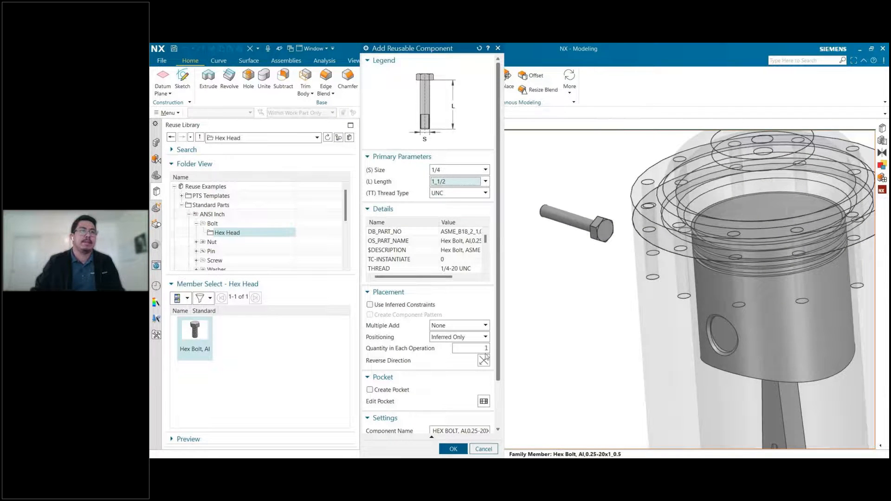
{"action": "left_click", "coordinate": [462, 193]}
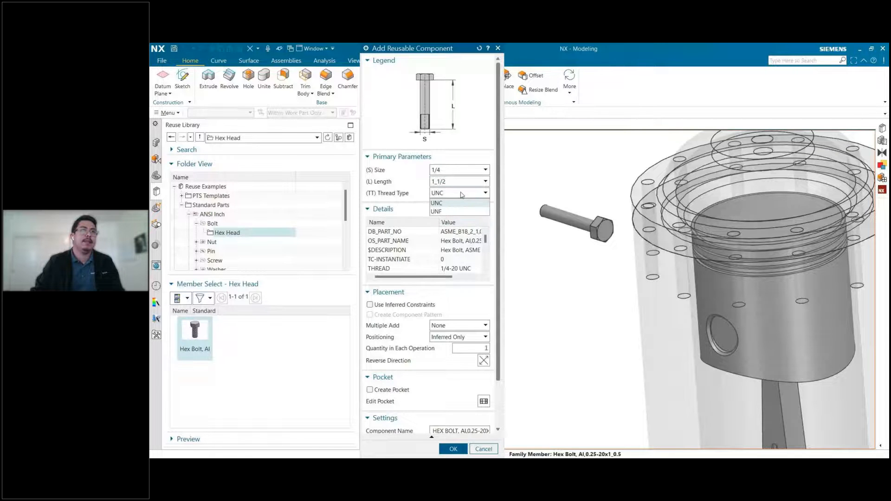
{"action": "left_click", "coordinate": [446, 204]}
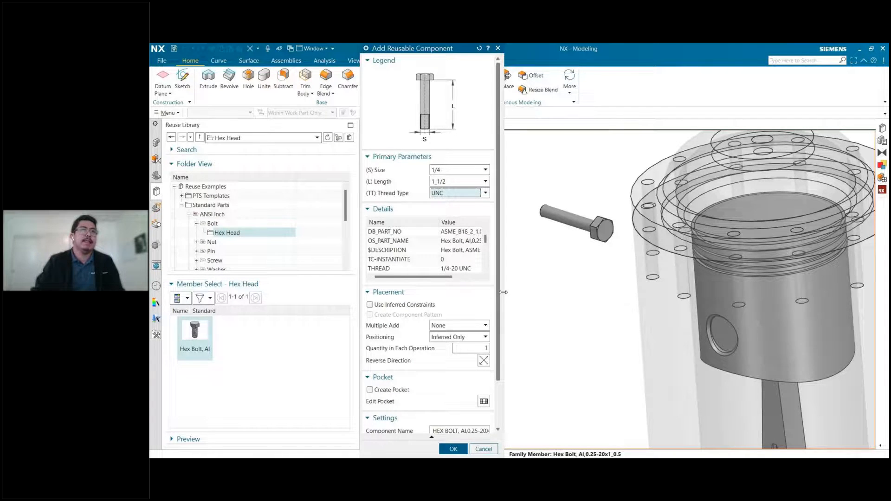
Widen the Add Reusable Component dialog and review the bolt's detail attributes, placement, pocket and settings options.
{"action": "left_click_drag", "start_coordinate": [501, 293], "coordinate": [608, 294]}
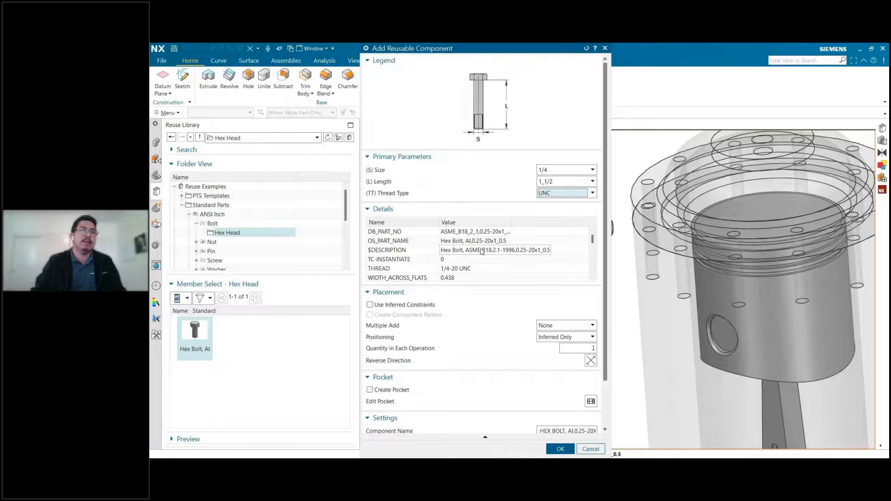
{"action": "scroll", "coordinate": [481, 251], "scroll_direction": "down", "scroll_amount": 5}
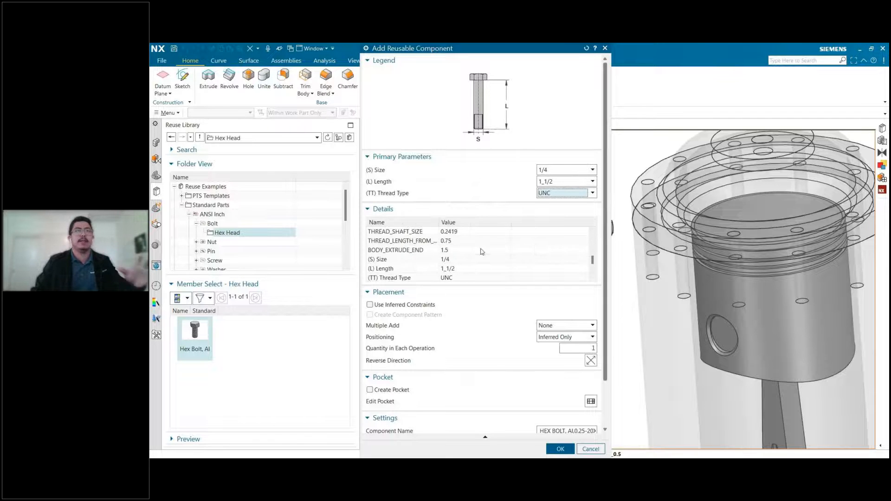
{"action": "scroll", "coordinate": [481, 252], "scroll_direction": "down", "scroll_amount": 5}
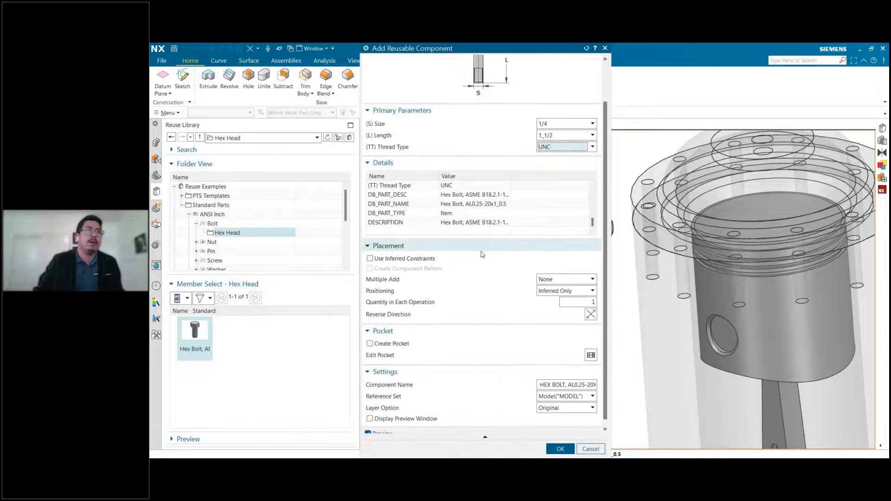
{"action": "scroll", "coordinate": [440, 216], "scroll_direction": "up", "scroll_amount": 2}
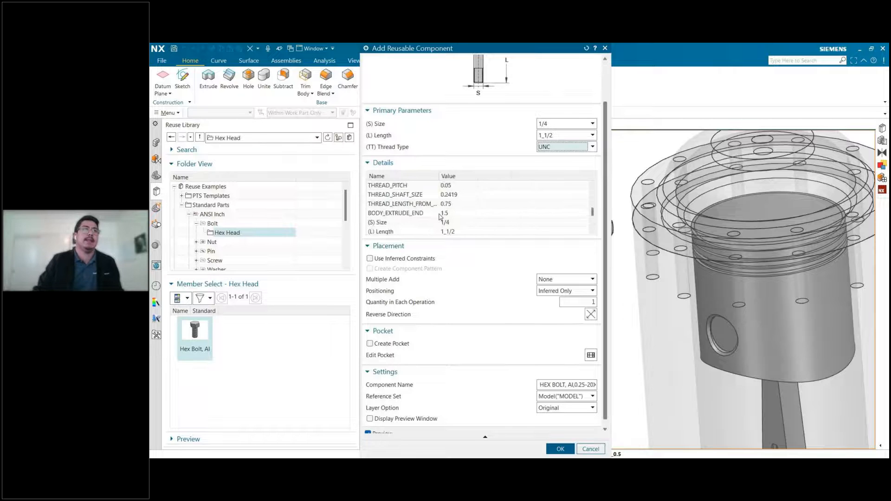
{"action": "scroll", "coordinate": [440, 217], "scroll_direction": "down", "scroll_amount": 3}
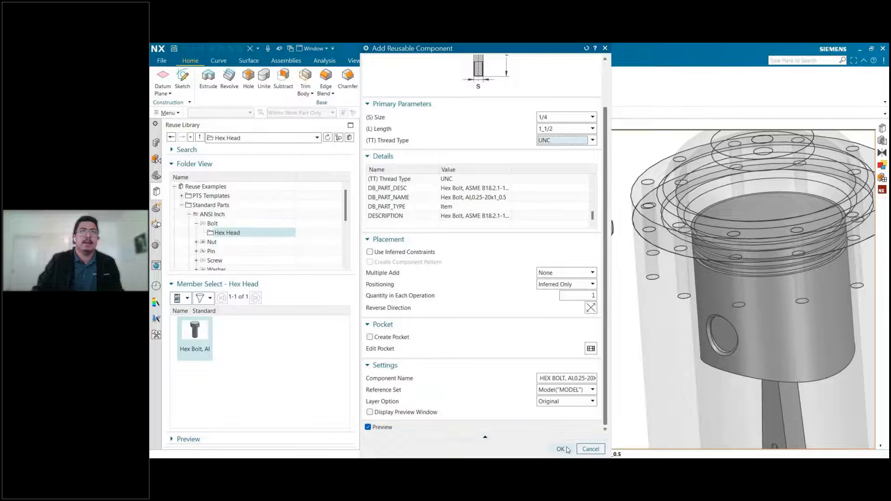
Add the configured hex bolt to the pump assembly and display the assembly's component tree.
{"action": "left_click", "coordinate": [561, 448]}
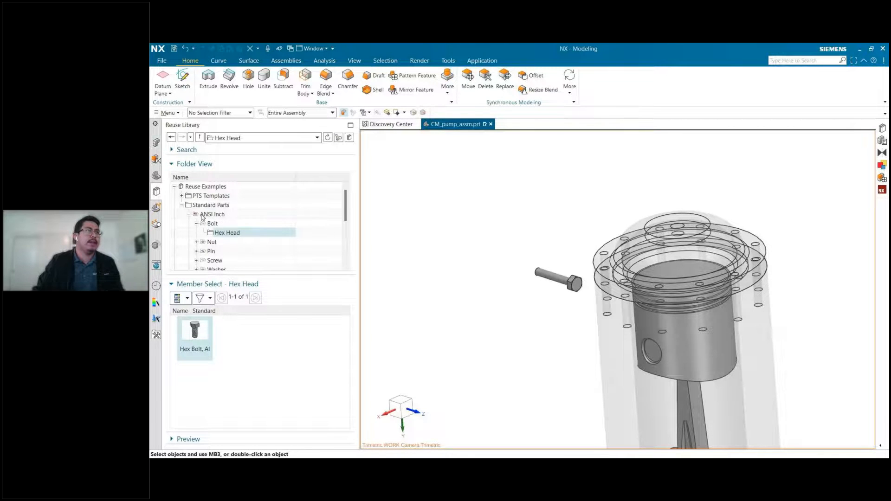
{"action": "left_click", "coordinate": [157, 144]}
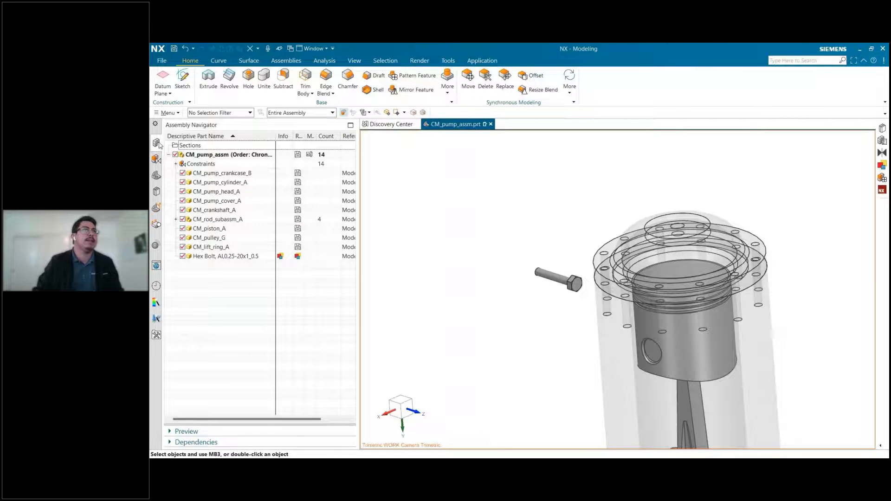
Apply a Touch constraint aligning the hex bolt's centerline with the centerline of a flange hole in the pump head.
{"action": "left_click", "coordinate": [286, 61]}
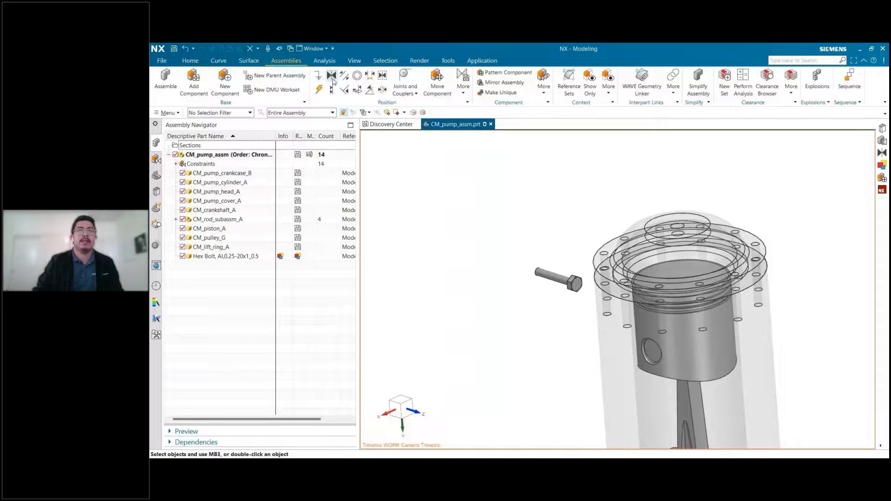
{"action": "left_click", "coordinate": [333, 79]}
{"action": "scroll", "coordinate": [563, 280], "scroll_direction": "up", "scroll_amount": 2}
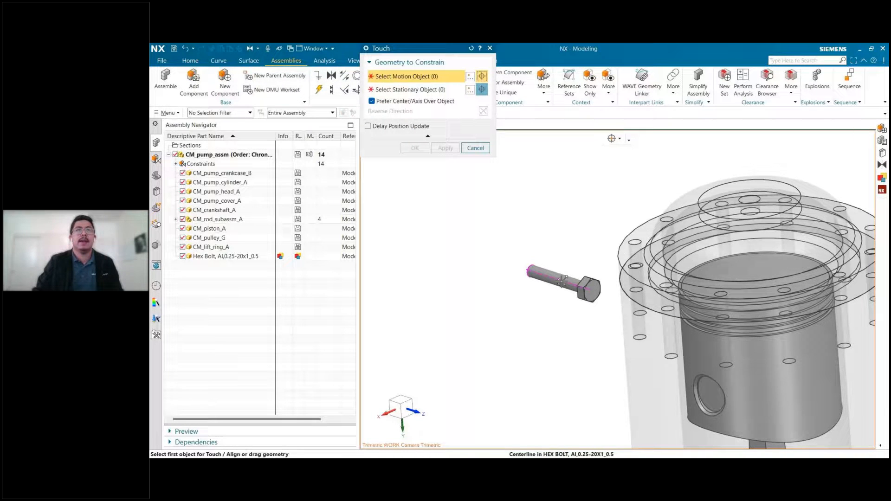
{"action": "left_click", "coordinate": [563, 280]}
{"action": "scroll", "coordinate": [670, 285], "scroll_direction": "up", "scroll_amount": 3}
{"action": "scroll", "coordinate": [642, 290], "scroll_direction": "down", "scroll_amount": 5}
{"action": "middle_click_drag", "start_coordinate": [642, 292], "coordinate": [640, 334]}
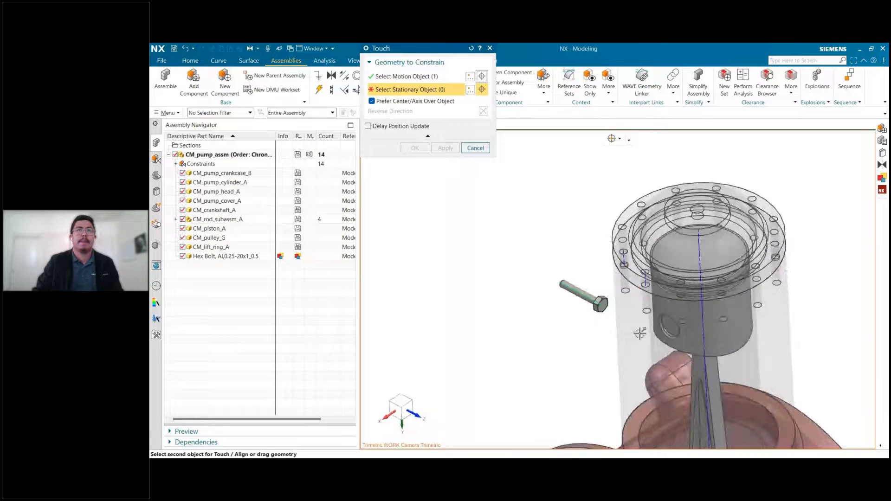
{"action": "scroll", "coordinate": [647, 283], "scroll_direction": "up", "scroll_amount": 5}
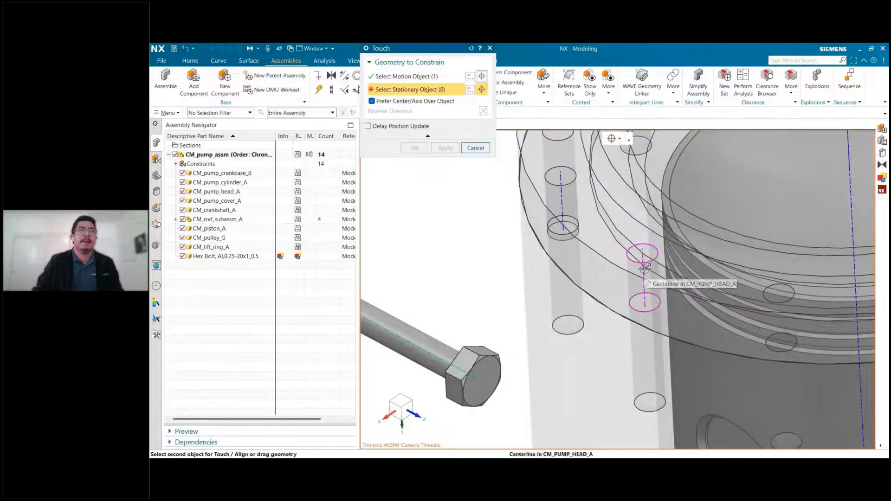
{"action": "left_click", "coordinate": [644, 268]}
{"action": "scroll", "coordinate": [531, 276], "scroll_direction": "down", "scroll_amount": 3}
{"action": "scroll", "coordinate": [531, 277], "scroll_direction": "down", "scroll_amount": 2}
{"action": "middle_click_drag", "start_coordinate": [531, 276], "coordinate": [525, 235]}
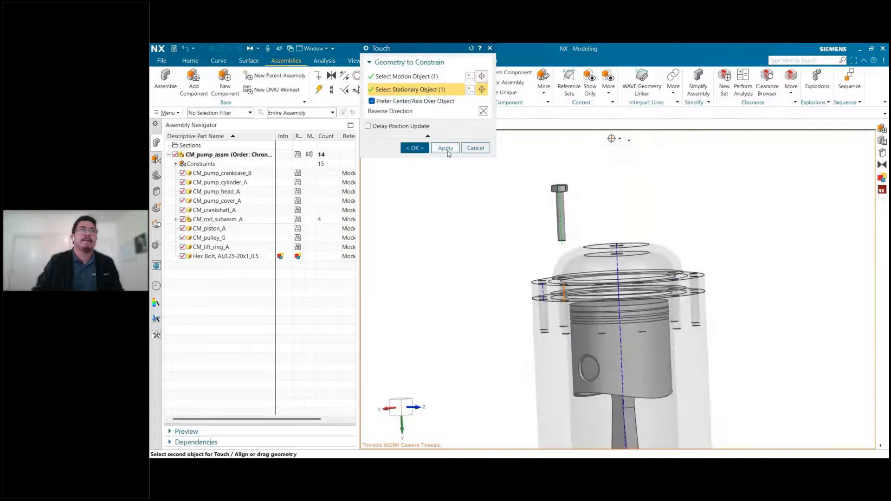
{"action": "left_click", "coordinate": [445, 148]}
Constrain the underside face of the bolt head to touch the flange face of the pump head.
{"action": "scroll", "coordinate": [548, 190], "scroll_direction": "up", "scroll_amount": 5}
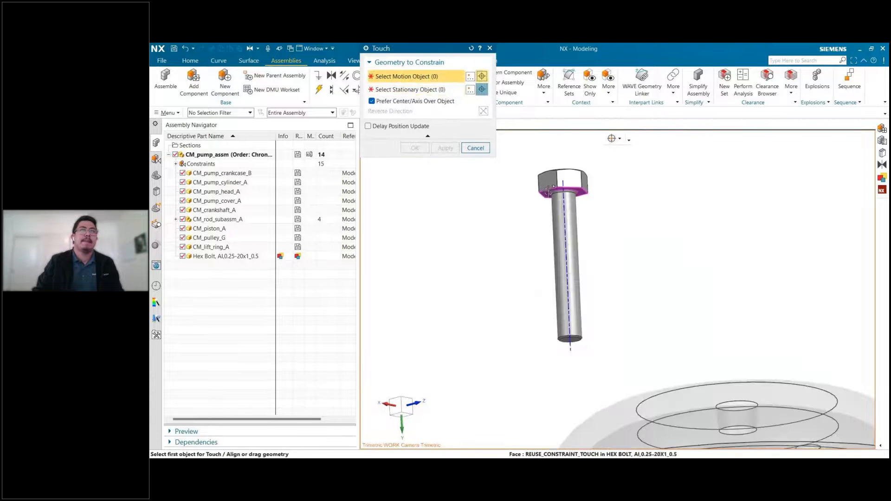
{"action": "left_click", "coordinate": [549, 190]}
{"action": "scroll", "coordinate": [486, 232], "scroll_direction": "down", "scroll_amount": 5}
{"action": "middle_click_drag", "start_coordinate": [455, 265], "coordinate": [464, 305]}
{"action": "scroll", "coordinate": [492, 275], "scroll_direction": "up", "scroll_amount": 3}
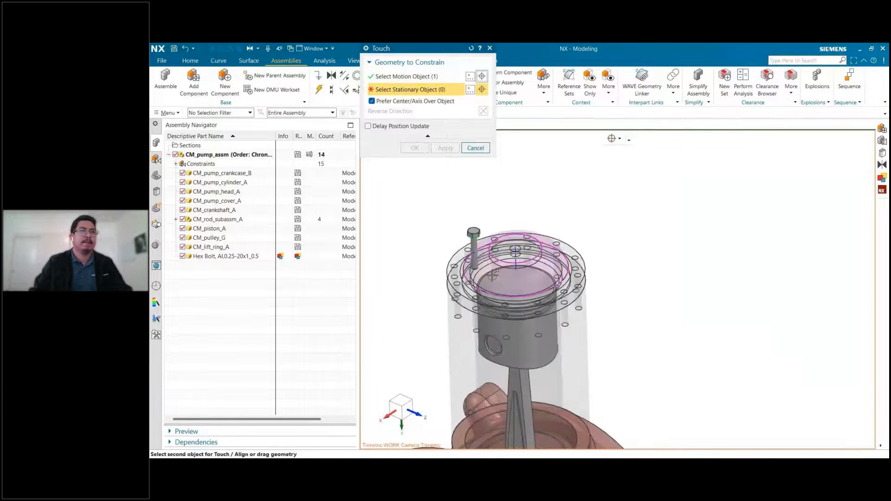
{"action": "scroll", "coordinate": [492, 275], "scroll_direction": "up", "scroll_amount": 4}
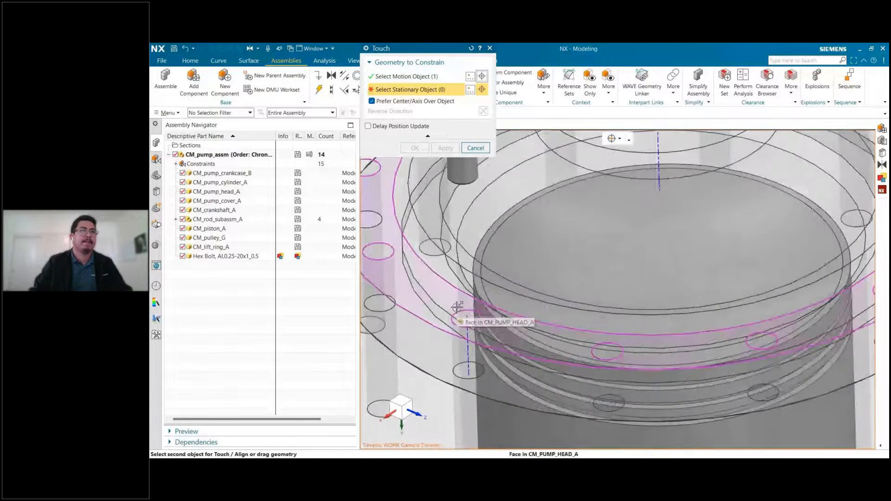
{"action": "left_click", "coordinate": [455, 311]}
{"action": "left_click", "coordinate": [414, 148]}
{"action": "scroll", "coordinate": [637, 247], "scroll_direction": "down", "scroll_amount": 5}
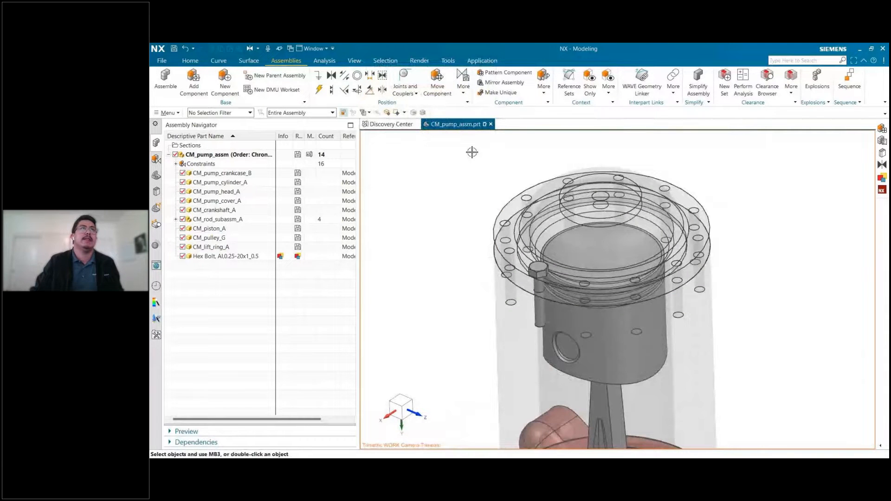
Pattern the hex bolt with the Reference layout, using the pump head's hole pattern and one of its instance handles as the base.
{"action": "left_click", "coordinate": [517, 73]}
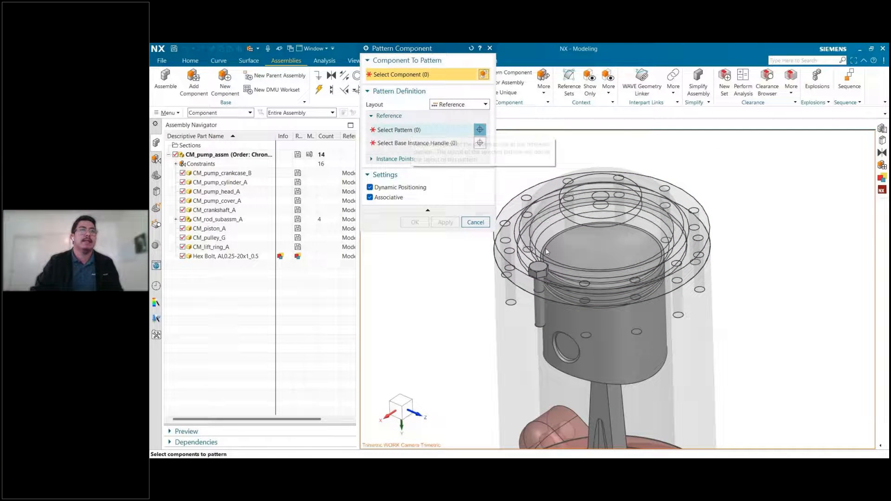
{"action": "left_click", "coordinate": [539, 270]}
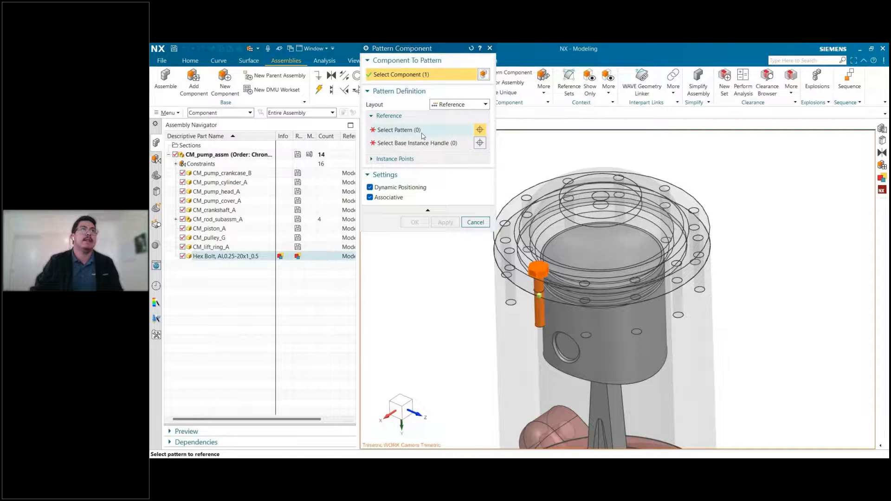
{"action": "left_click", "coordinate": [422, 132]}
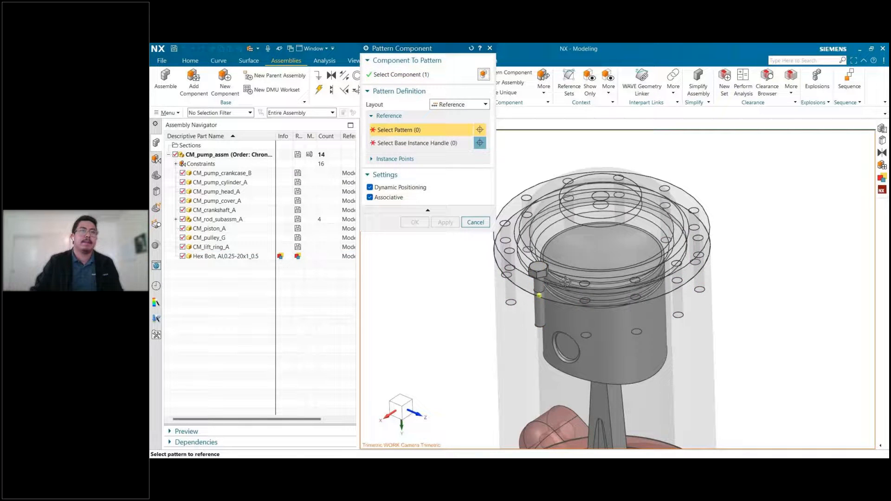
{"action": "left_click", "coordinate": [550, 279]}
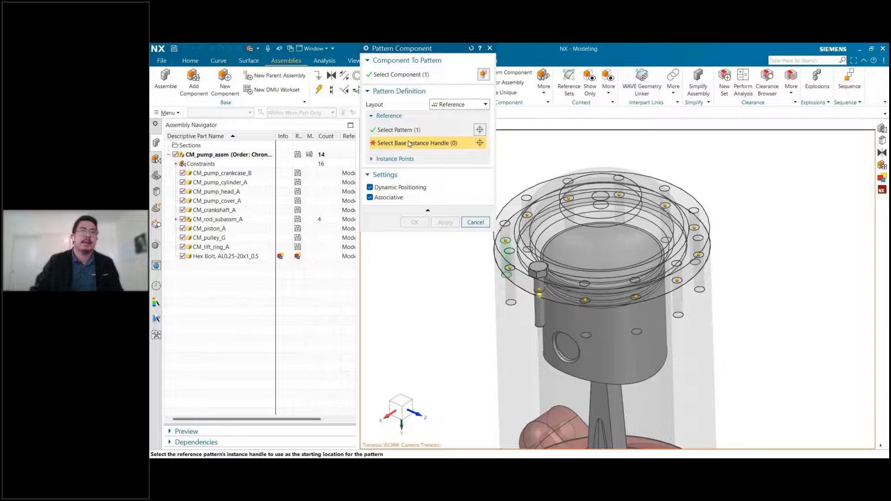
{"action": "left_click", "coordinate": [591, 312]}
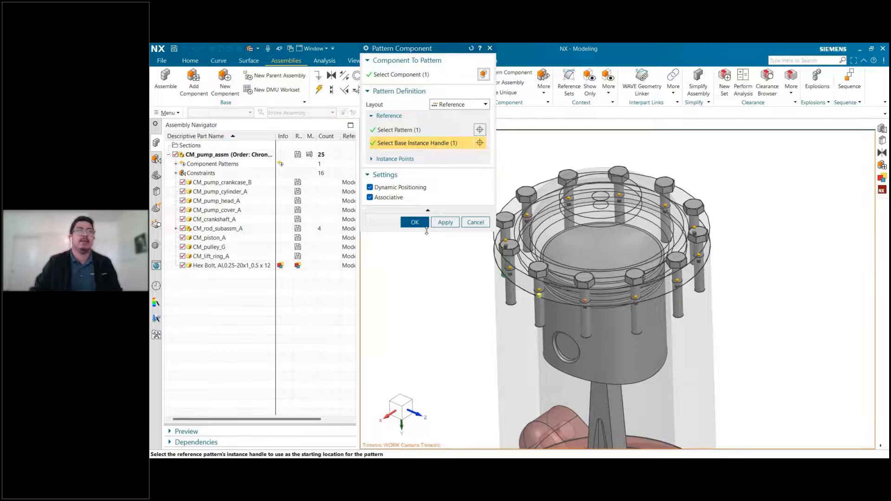
{"action": "left_click", "coordinate": [415, 222]}
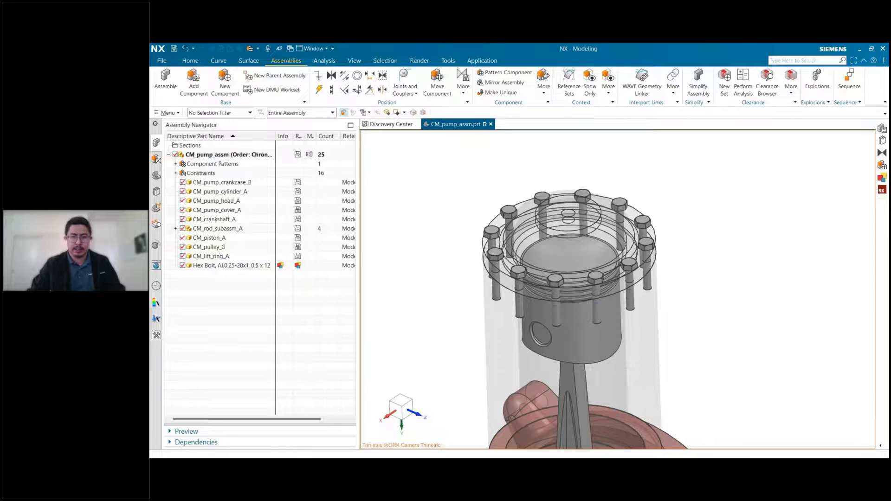
{"action": "key", "text": "alt+Tab"}
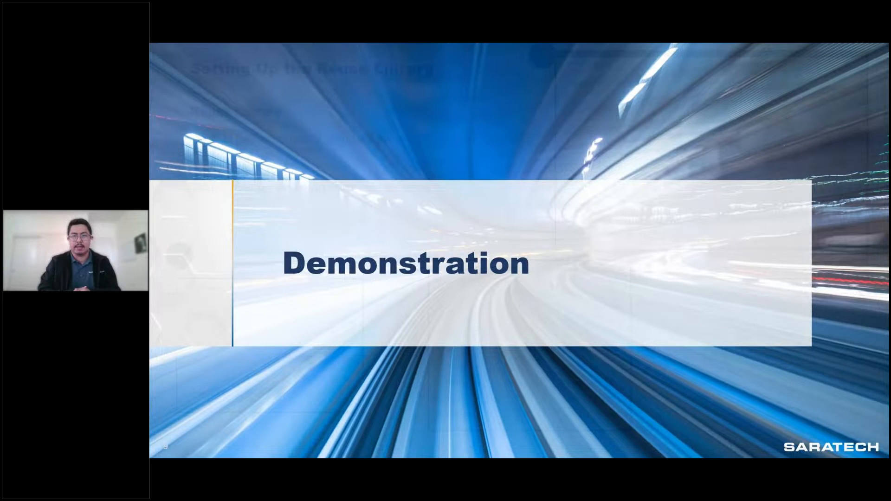
{"action": "key", "text": "Right"}
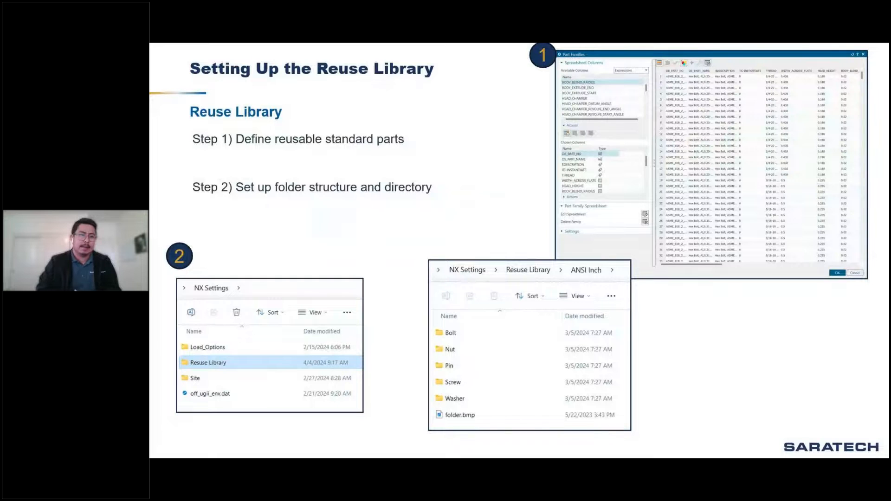
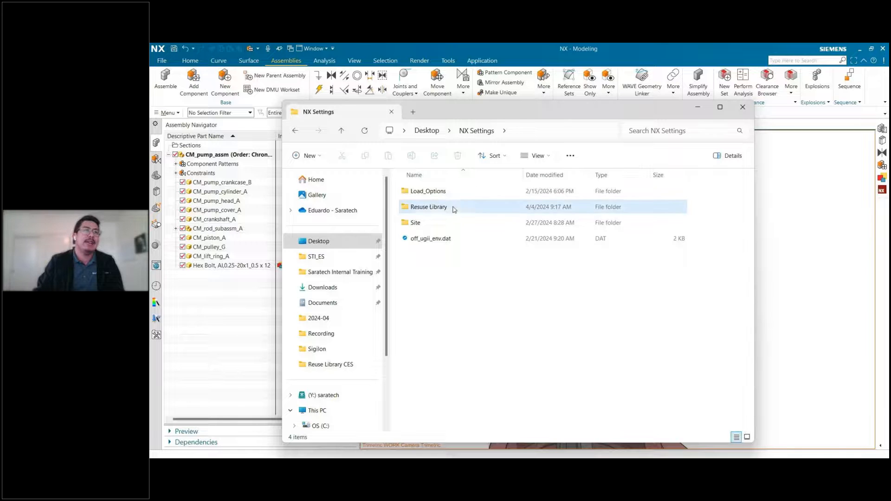
Open the custom Resuse Library folder and, in a second File Explorer tab, the NX2306 folder under C:\Program Files\Siemens.
{"action": "double_click", "coordinate": [444, 211]}
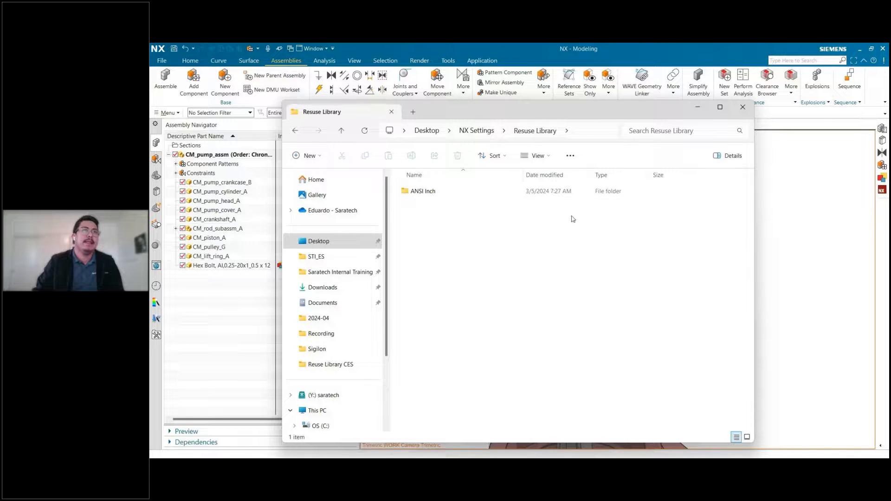
{"action": "left_click", "coordinate": [419, 196]}
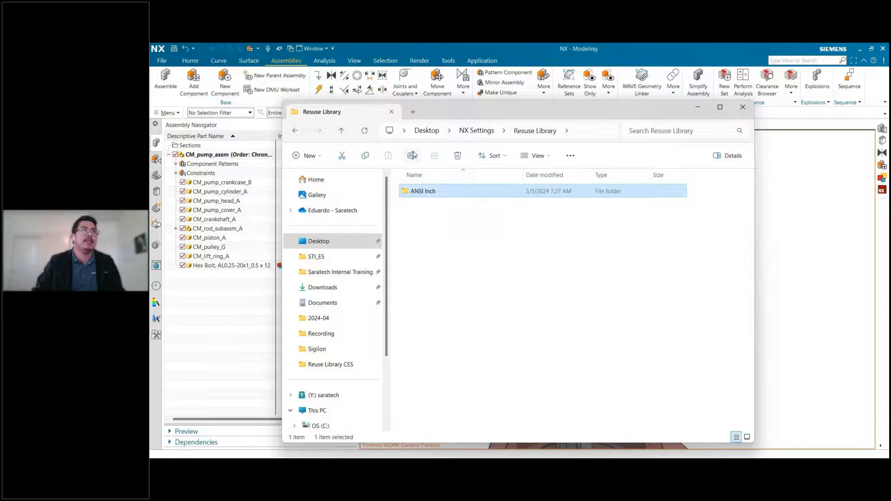
{"action": "left_click", "coordinate": [410, 115]}
{"action": "scroll", "coordinate": [332, 284], "scroll_direction": "down", "scroll_amount": 2}
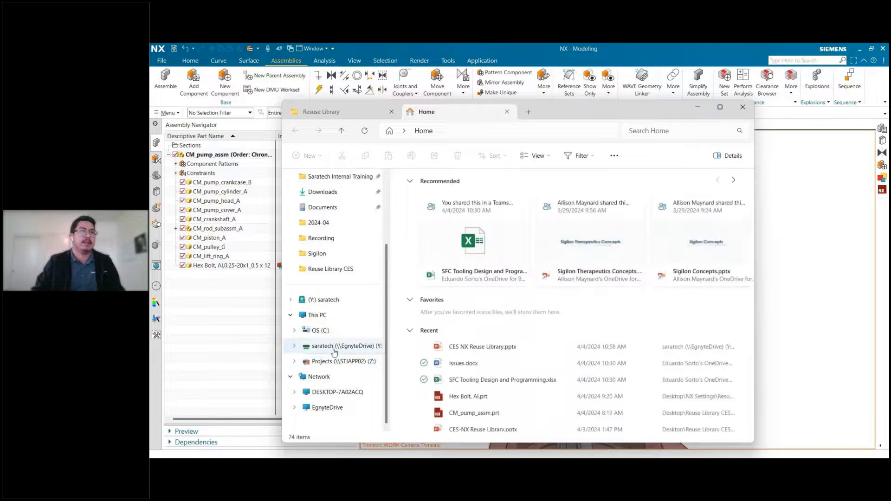
{"action": "left_click", "coordinate": [320, 330]}
{"action": "double_click", "coordinate": [454, 339]}
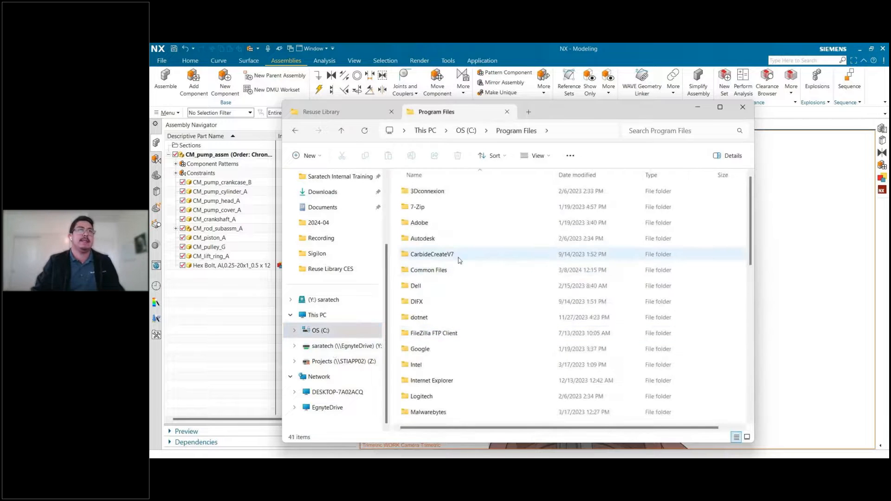
{"action": "key", "text": "s"}
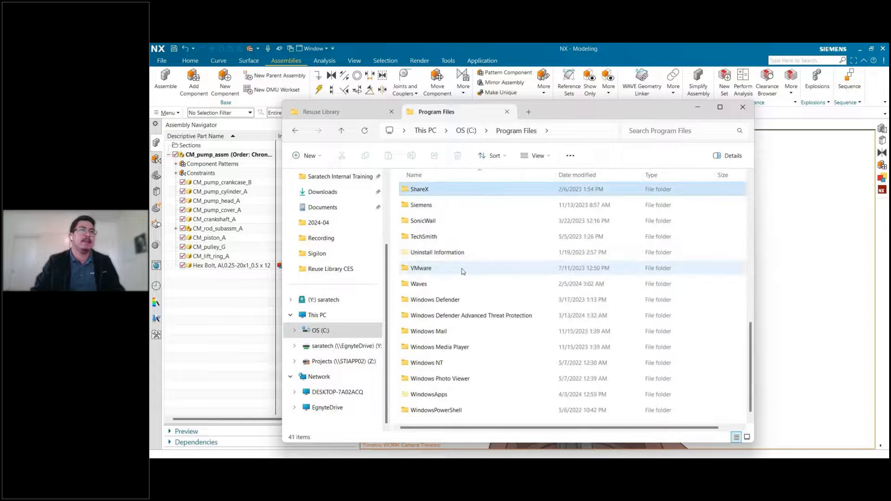
{"action": "double_click", "coordinate": [439, 205]}
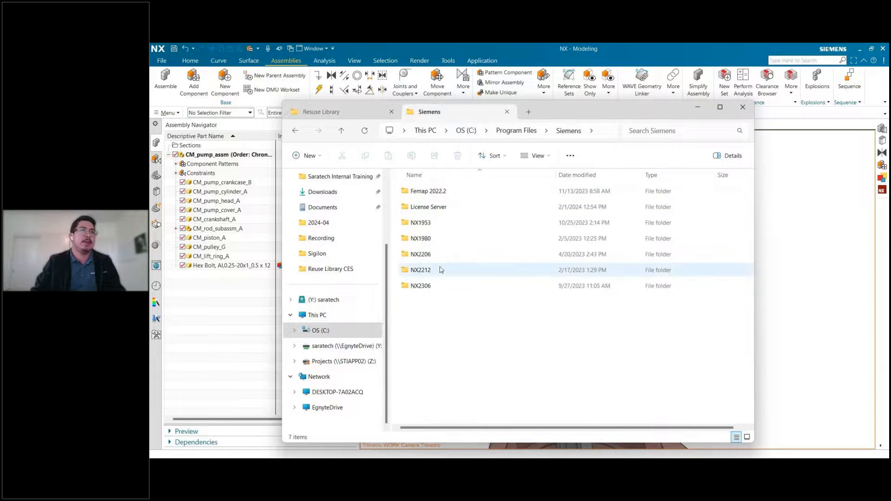
{"action": "double_click", "coordinate": [421, 286]}
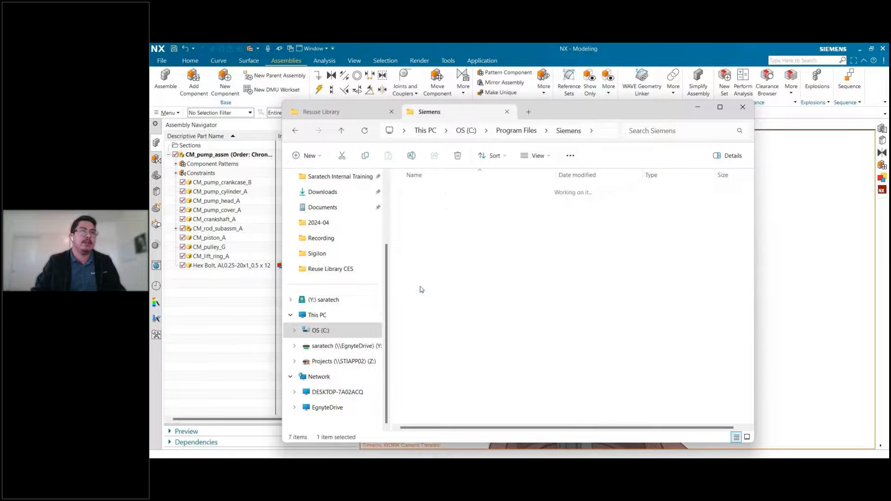
{"action": "left_click", "coordinate": [421, 286]}
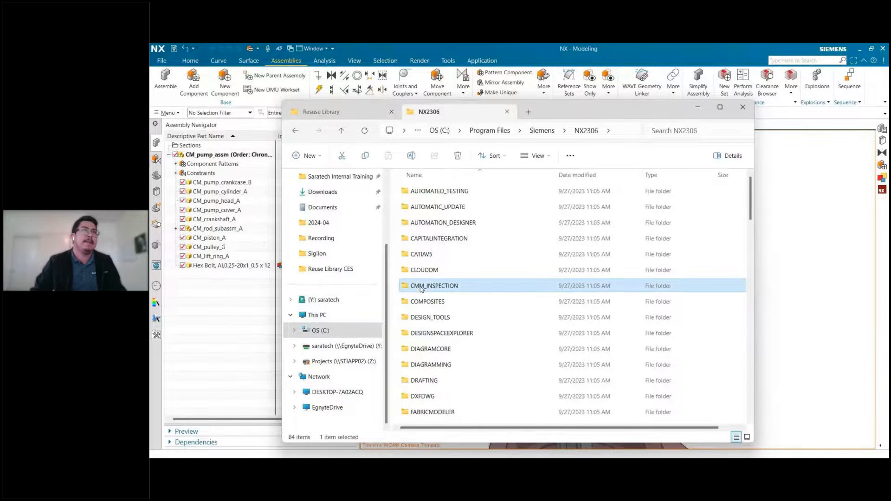
Go to the Standard Parts folder inside NX2306 at NXPARTS\Reuse Library\Reuse Examples.
{"action": "key", "text": "n"}
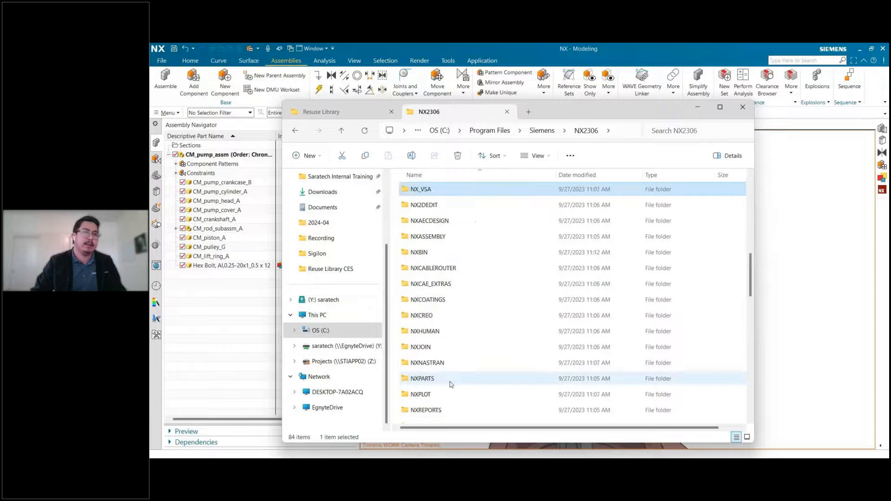
{"action": "left_click", "coordinate": [451, 384]}
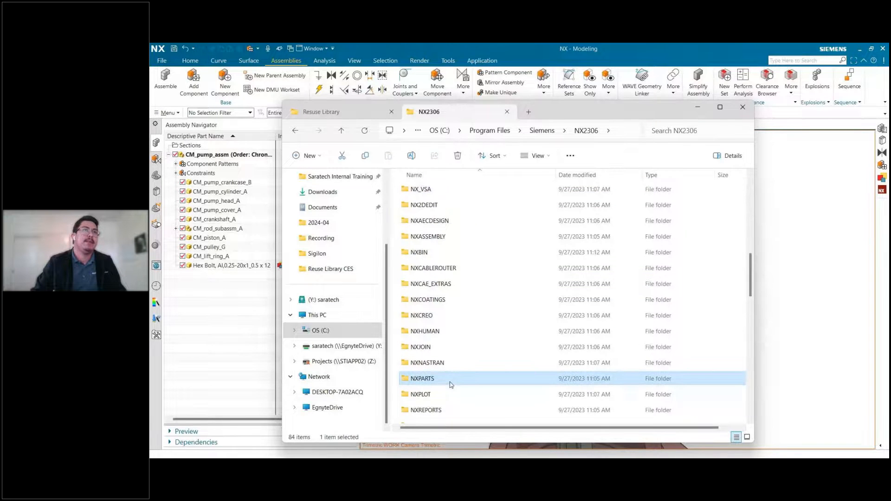
{"action": "double_click", "coordinate": [451, 384]}
{"action": "double_click", "coordinate": [445, 225]}
{"action": "double_click", "coordinate": [452, 271]}
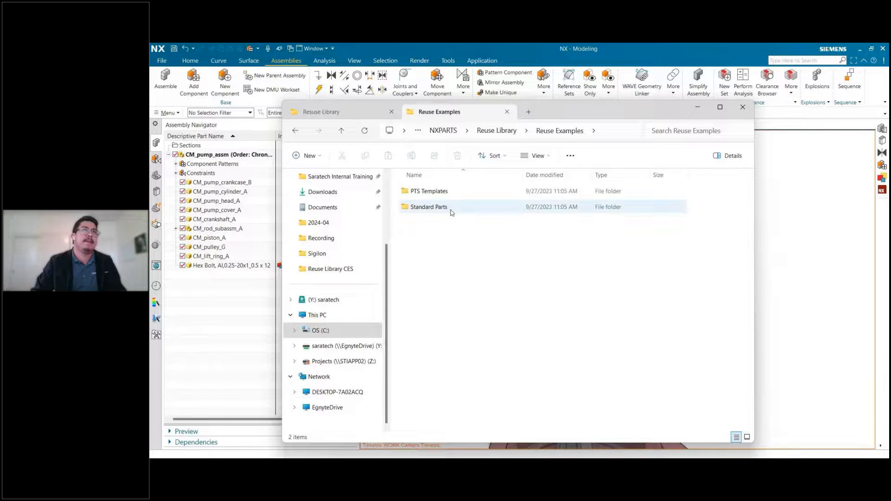
{"action": "double_click", "coordinate": [451, 208]}
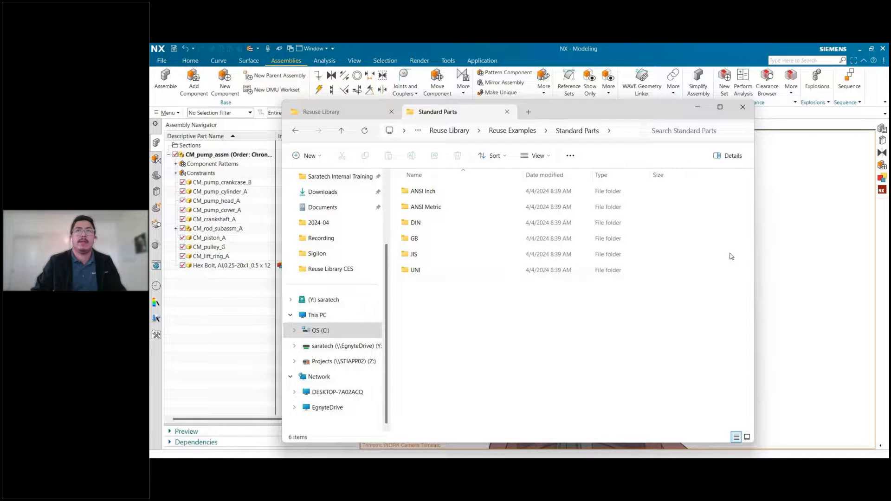
Copy the ANSI Metric, DIN and GB folders from Standard Parts into the custom Resuse Library folder.
{"action": "left_click_drag", "start_coordinate": [755, 254], "coordinate": [793, 258]}
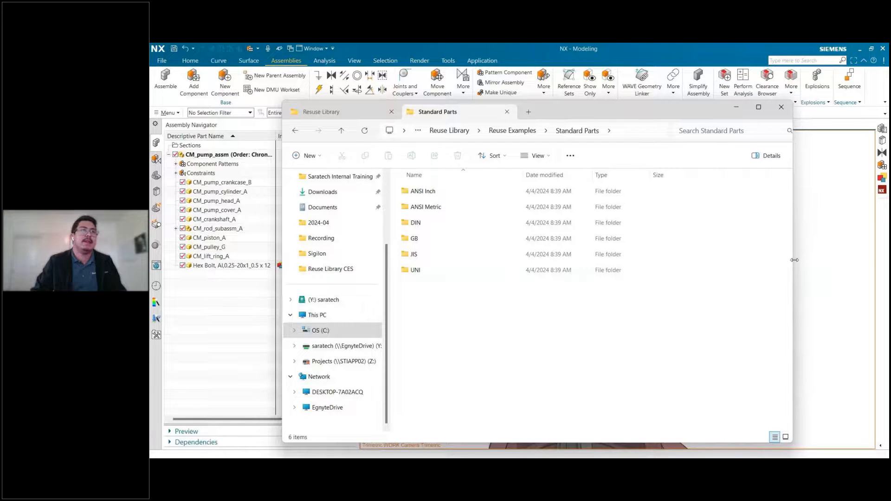
{"action": "left_click", "coordinate": [504, 205]}
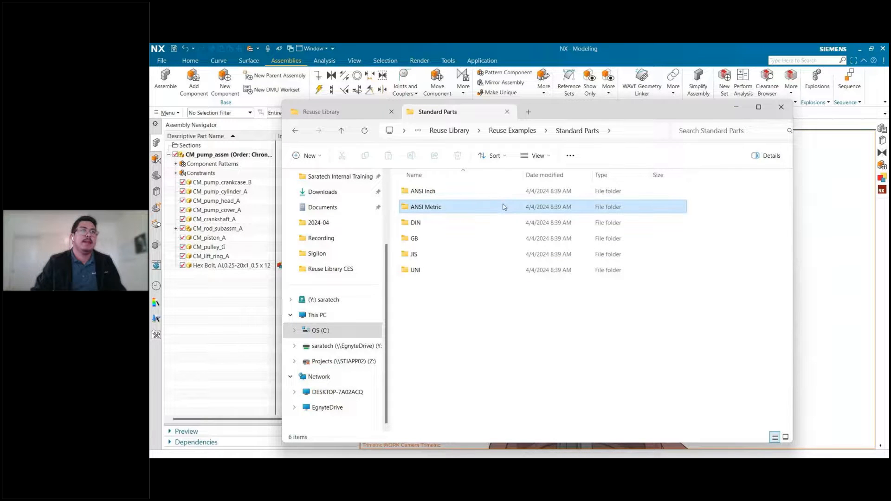
{"action": "left_click", "coordinate": [444, 238], "text": "shift"}
{"action": "key", "text": "ctrl+c"}
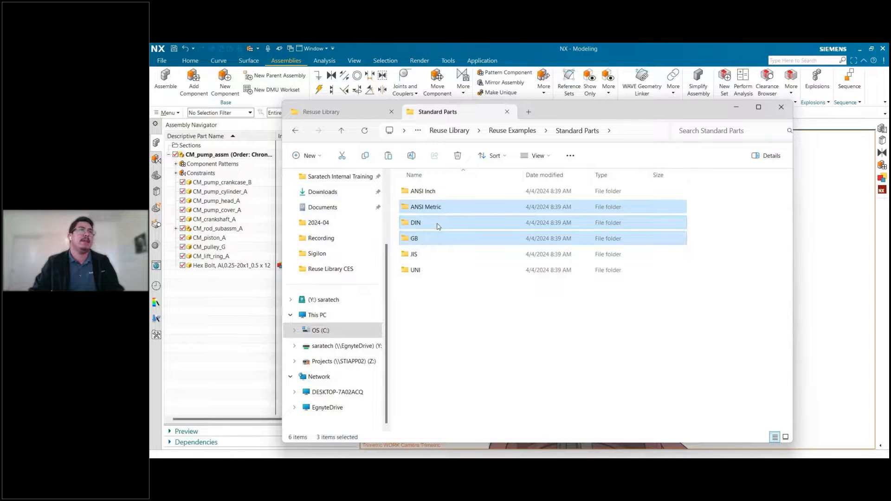
{"action": "key", "text": "ctrl+Tab"}
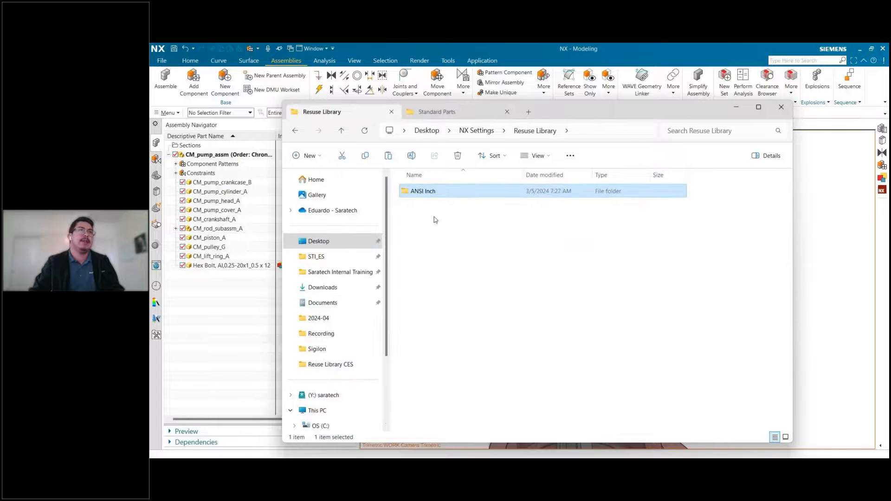
{"action": "key", "text": "ctrl+v"}
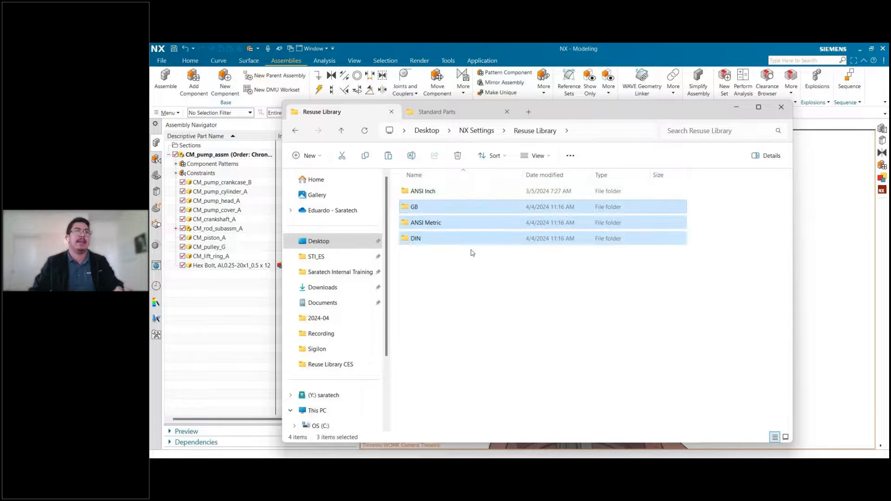
{"action": "left_click", "coordinate": [434, 269]}
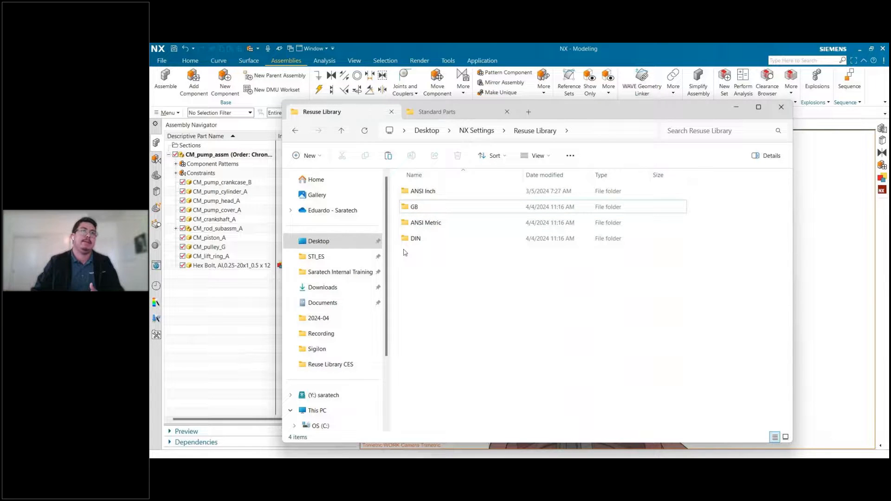
Examine the contents of the custom library's ANSI Inch folder and return to the pump assembly in NX.
{"action": "double_click", "coordinate": [434, 192]}
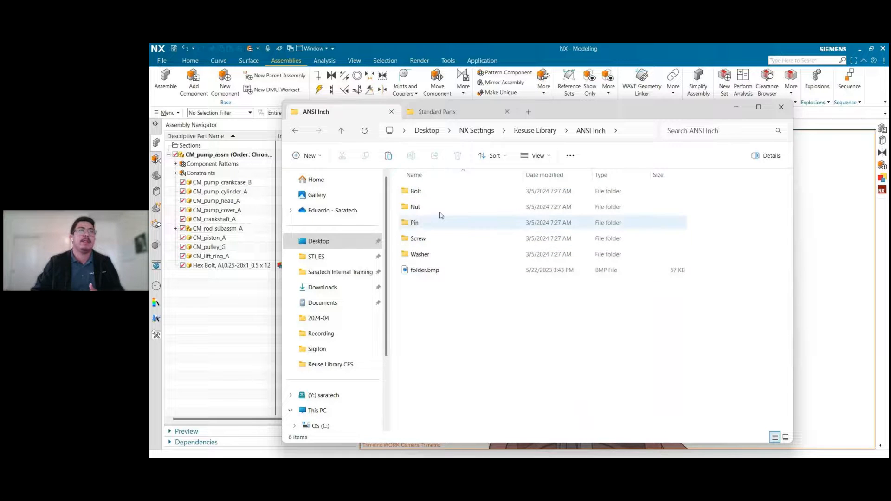
{"action": "key", "text": "alt+Left"}
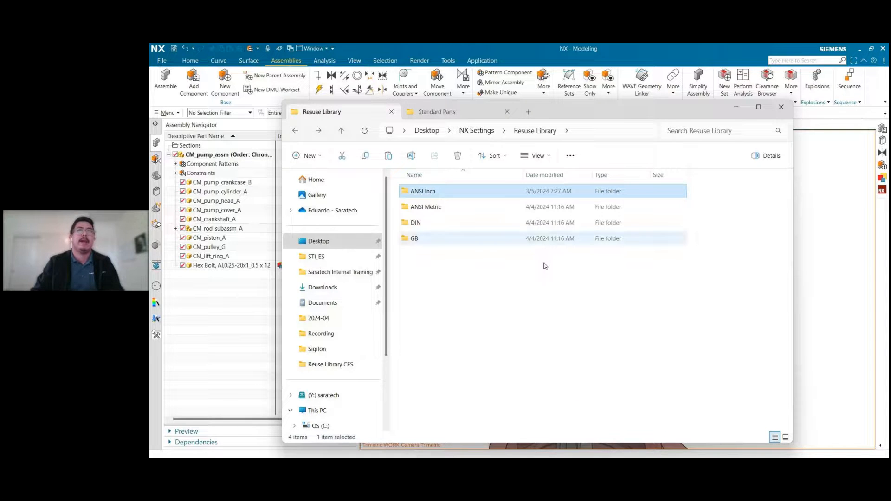
{"action": "left_click", "coordinate": [735, 111]}
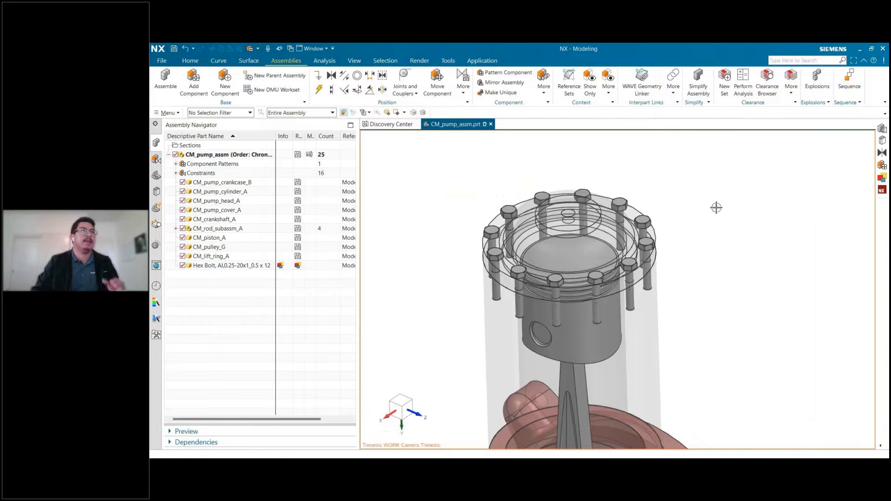
Open the Customer Defaults at the general Reuse Library settings under Gateway, showing the native folder library list.
{"action": "left_click", "coordinate": [160, 61]}
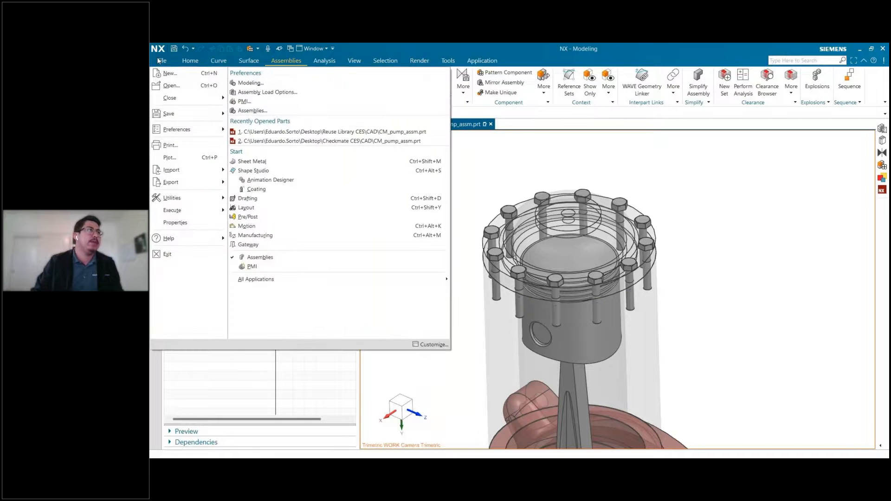
{"action": "mouse_move", "coordinate": [182, 197]}
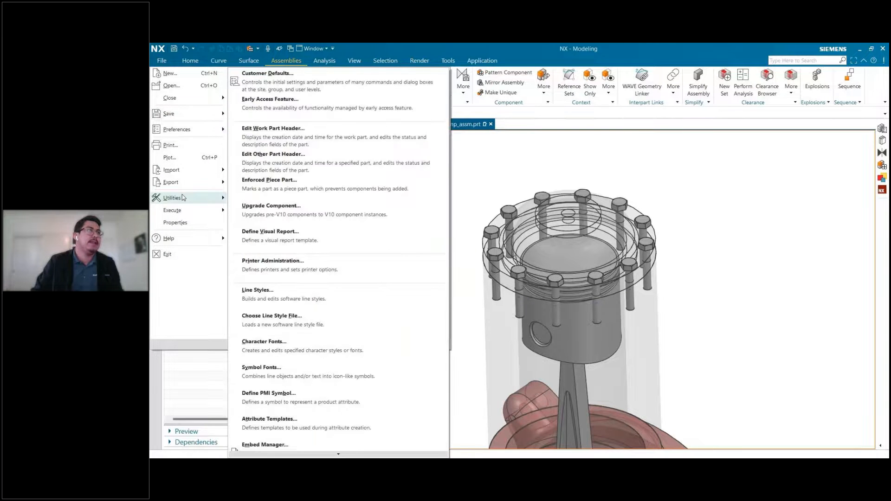
{"action": "left_click", "coordinate": [301, 82]}
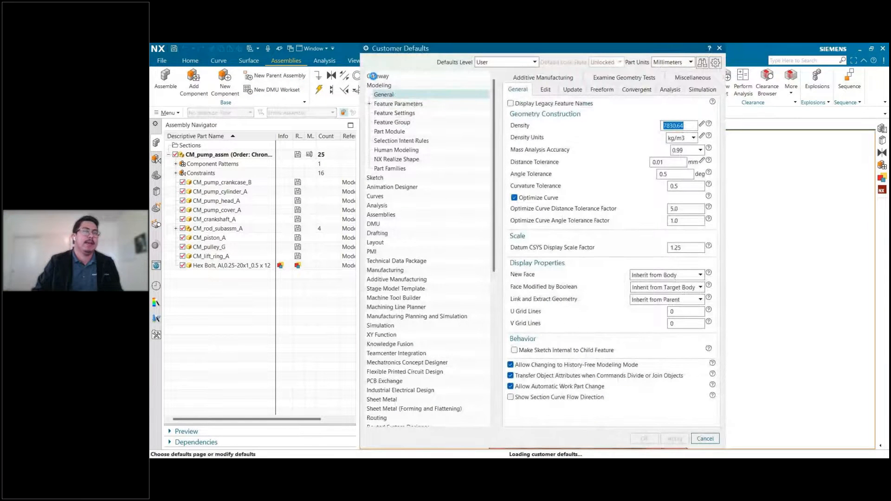
{"action": "left_click", "coordinate": [373, 77]}
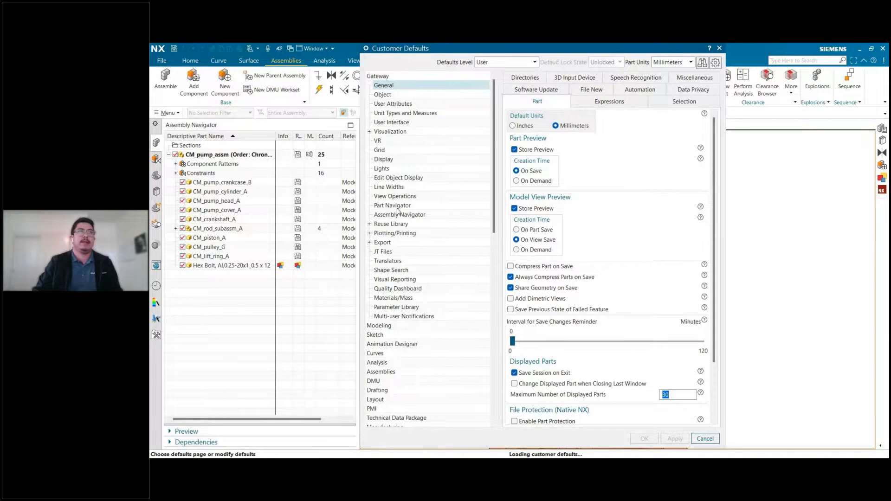
{"action": "left_click", "coordinate": [395, 226]}
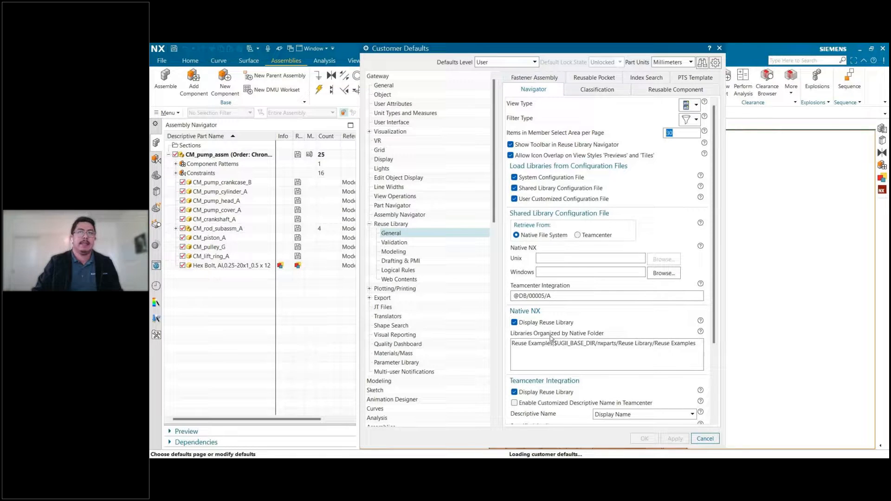
{"action": "scroll", "coordinate": [538, 315], "scroll_direction": "down", "scroll_amount": 2}
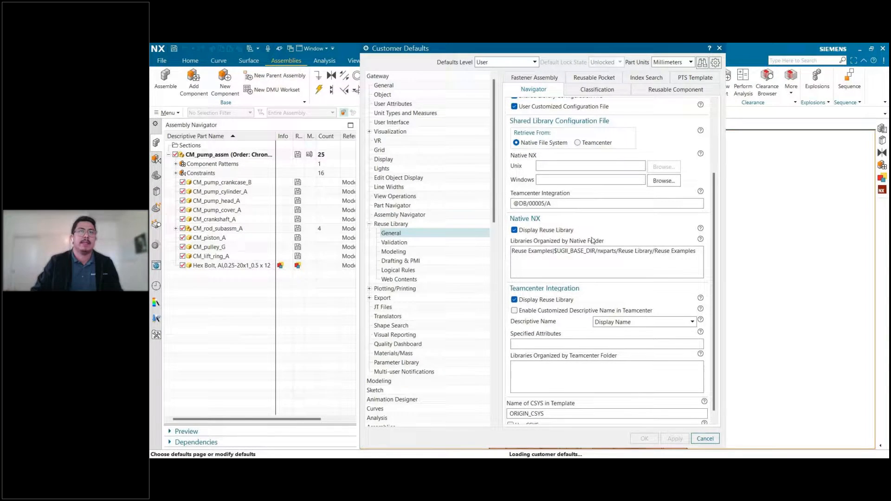
Start a second entry in the libraries organized by native folder, naming the new library Saratech.
{"action": "triple_click", "coordinate": [567, 251]}
{"action": "left_click", "coordinate": [534, 259]}
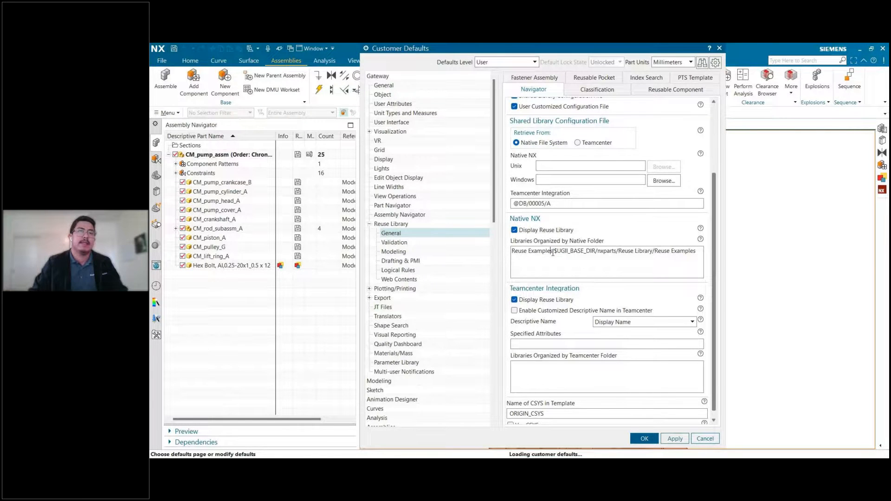
{"action": "left_click_drag", "start_coordinate": [552, 252], "coordinate": [504, 252]}
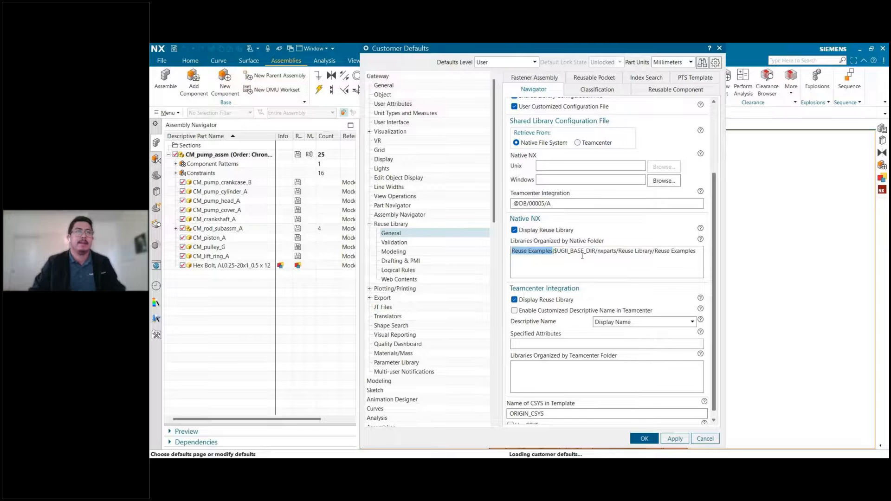
{"action": "left_click", "coordinate": [557, 263]}
{"action": "key", "text": "Return"}
{"action": "type", "text": "Saratech"}
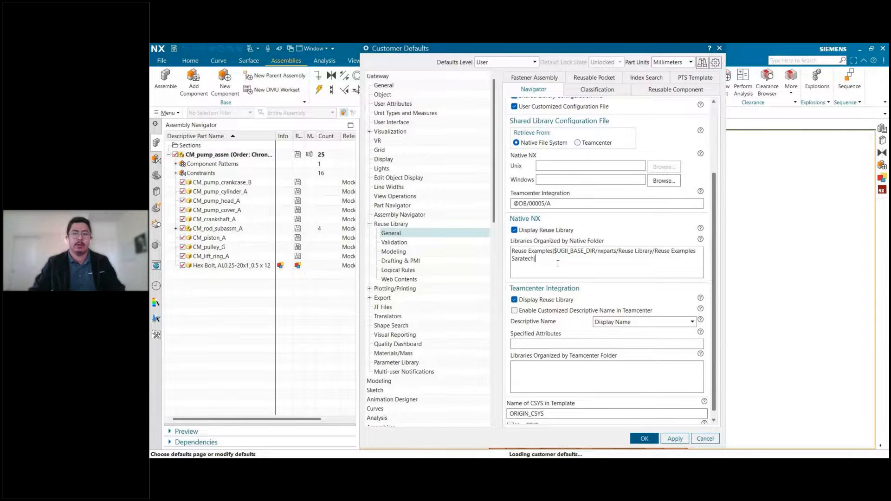
Complete the Saratech entry with the full path of the desktop's NX Settings\Resuse Library folder and check the available defaults levels.
{"action": "key", "text": "alt+Tab"}
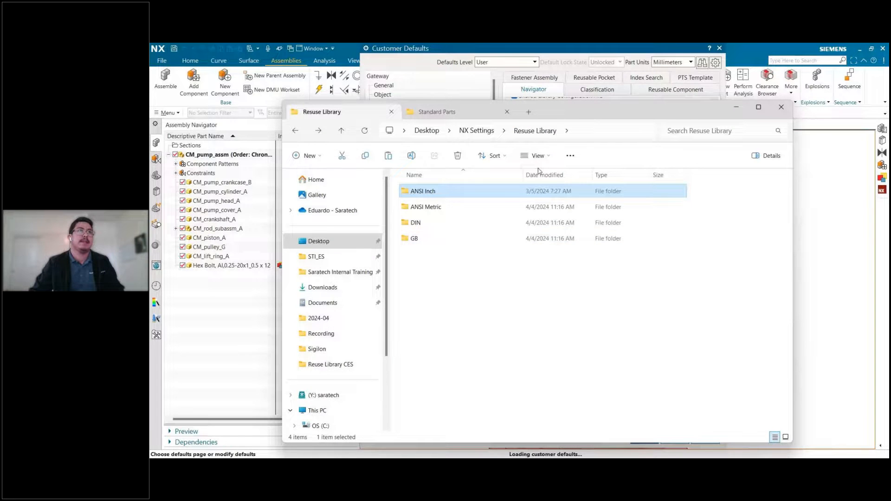
{"action": "left_click", "coordinate": [588, 131]}
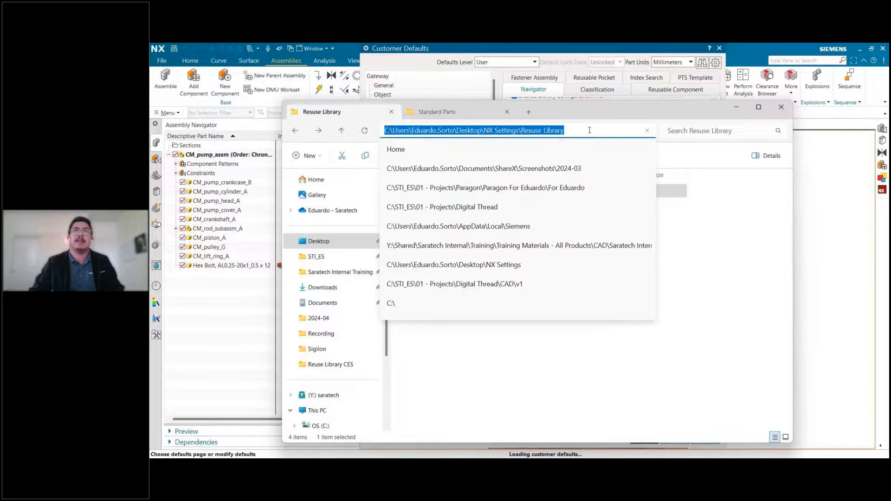
{"action": "left_click", "coordinate": [736, 108]}
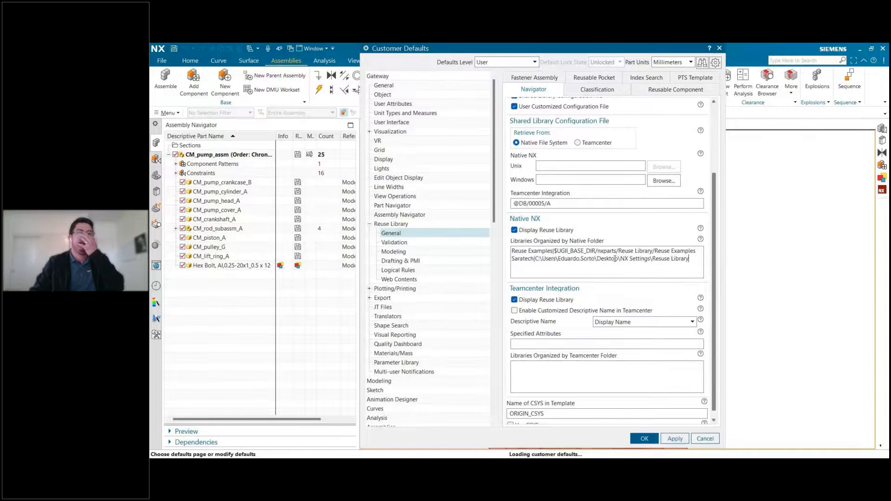
{"action": "left_click", "coordinate": [478, 62]}
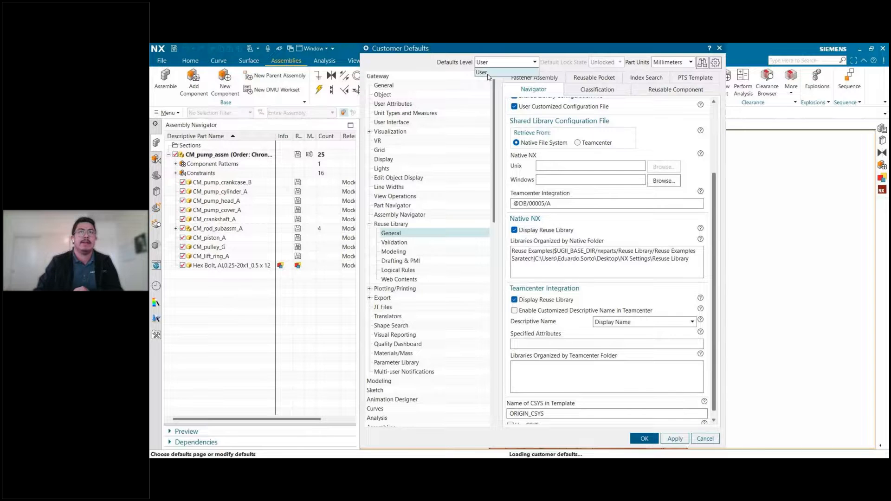
{"action": "left_click", "coordinate": [620, 260]}
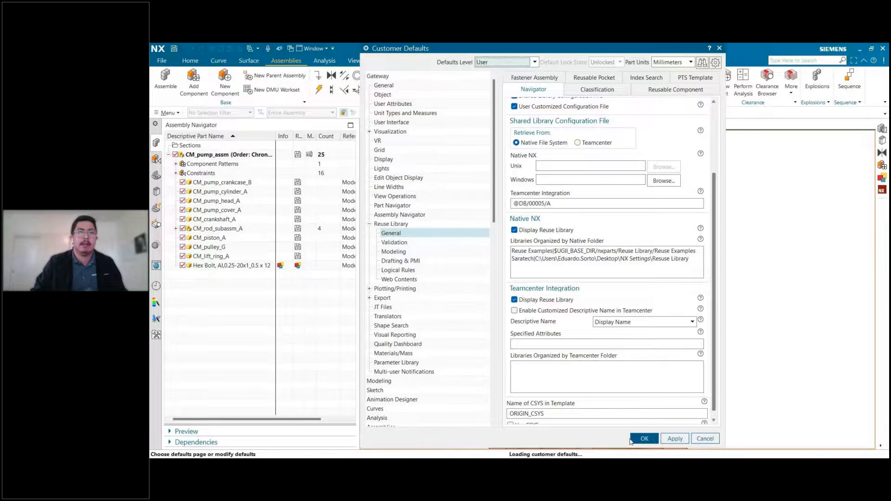
Save the Customer Defaults changes at the User level and acknowledge the restart notice.
{"action": "left_click", "coordinate": [648, 442]}
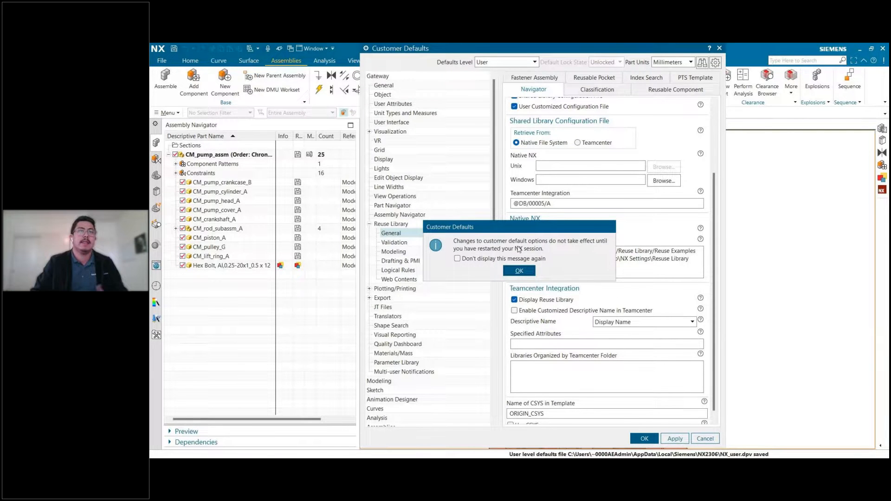
{"action": "left_click", "coordinate": [494, 259]}
{"action": "left_click", "coordinate": [516, 270]}
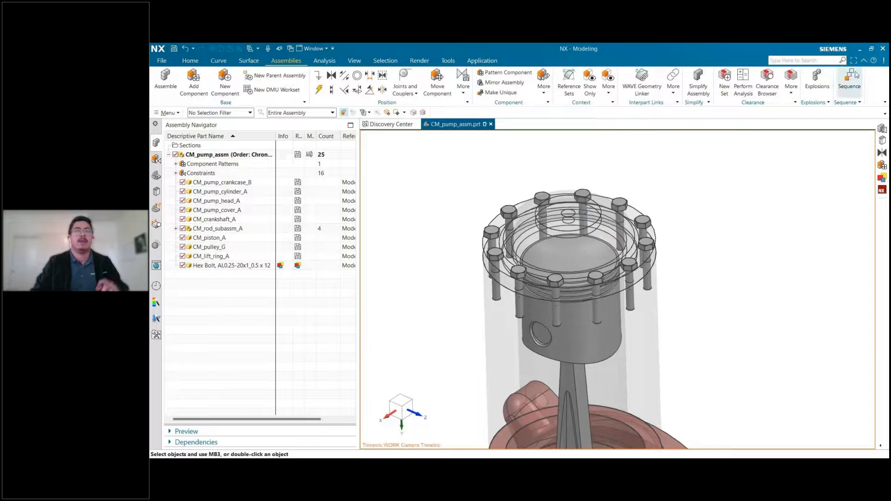
Set the assembly load options to load part versions As Saved and store this as the default.
{"action": "left_click", "coordinate": [163, 60]}
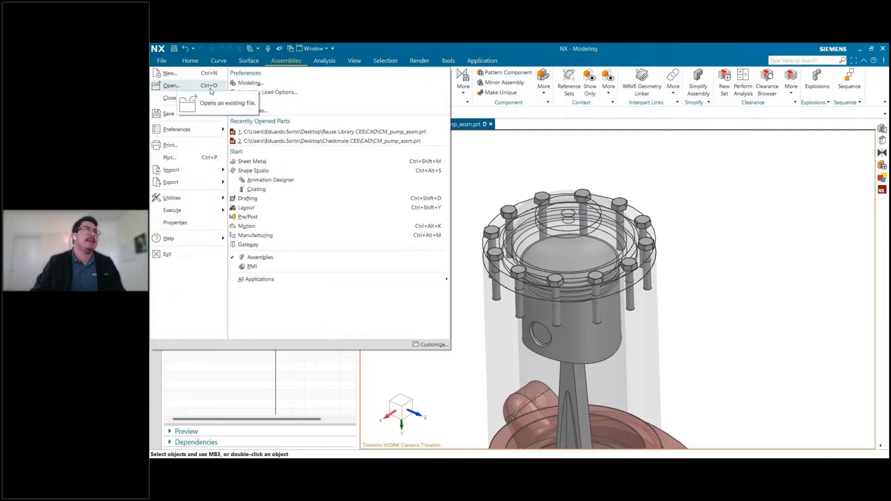
{"action": "left_click", "coordinate": [272, 91]}
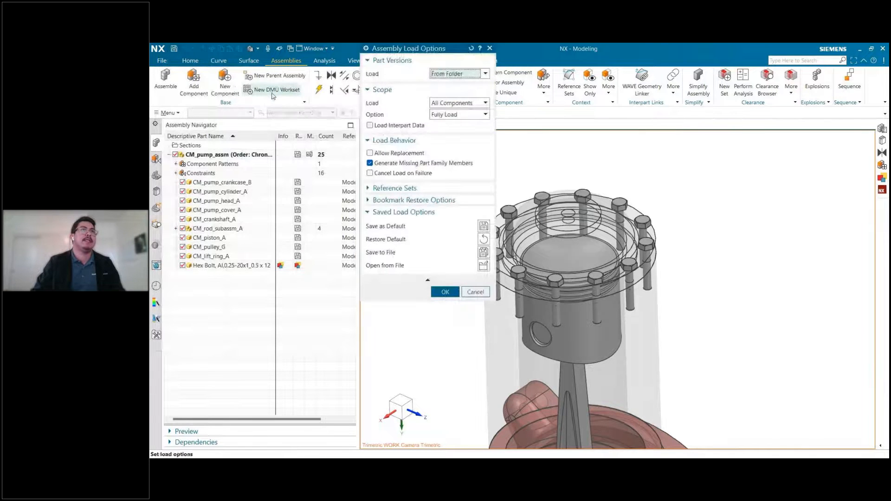
{"action": "left_click_drag", "start_coordinate": [402, 56], "coordinate": [415, 101]}
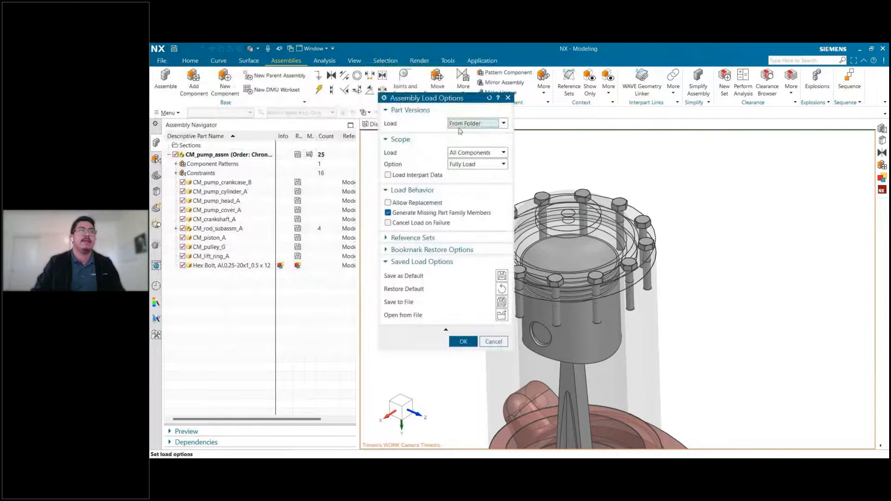
{"action": "left_click", "coordinate": [232, 266]}
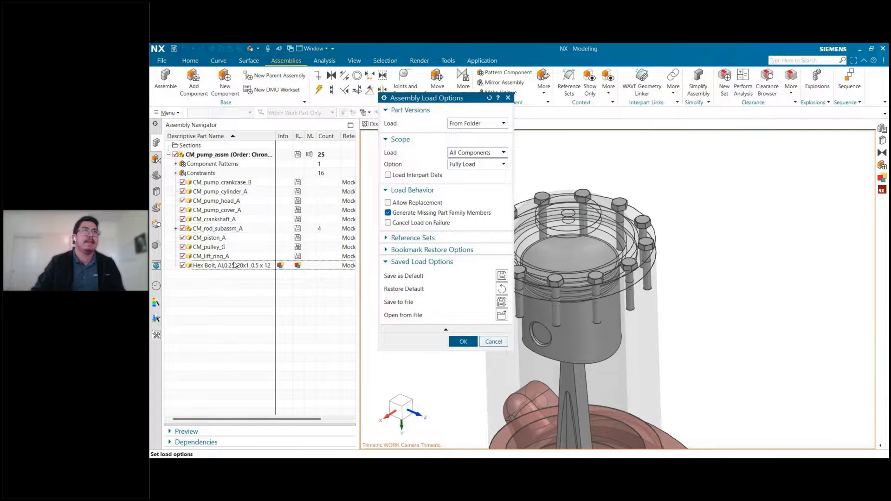
{"action": "left_click", "coordinate": [468, 126]}
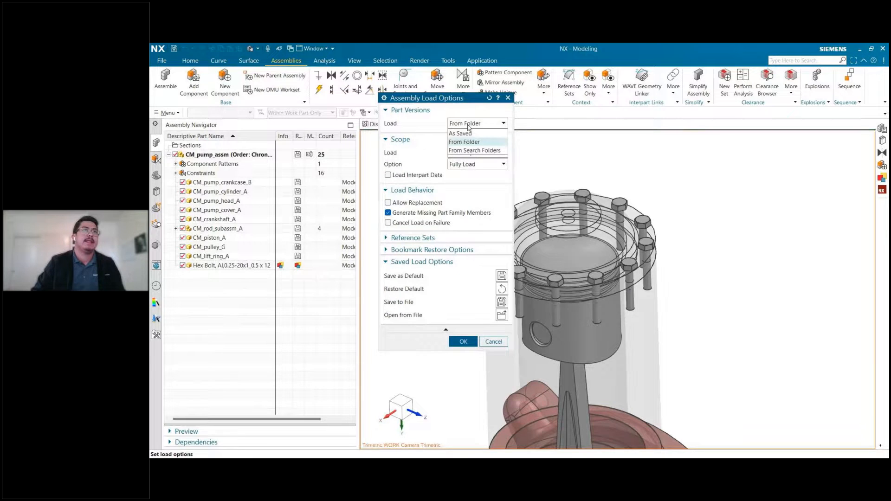
{"action": "left_click", "coordinate": [460, 133]}
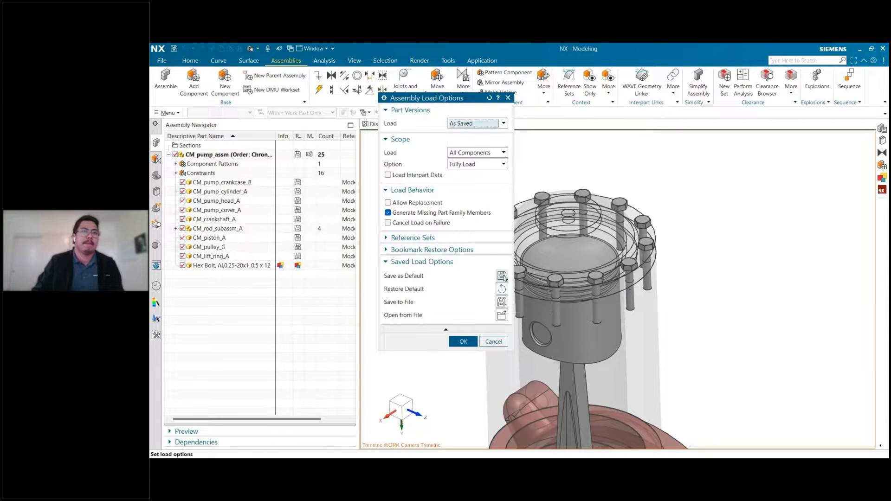
{"action": "left_click", "coordinate": [502, 276]}
{"action": "left_click", "coordinate": [463, 342]}
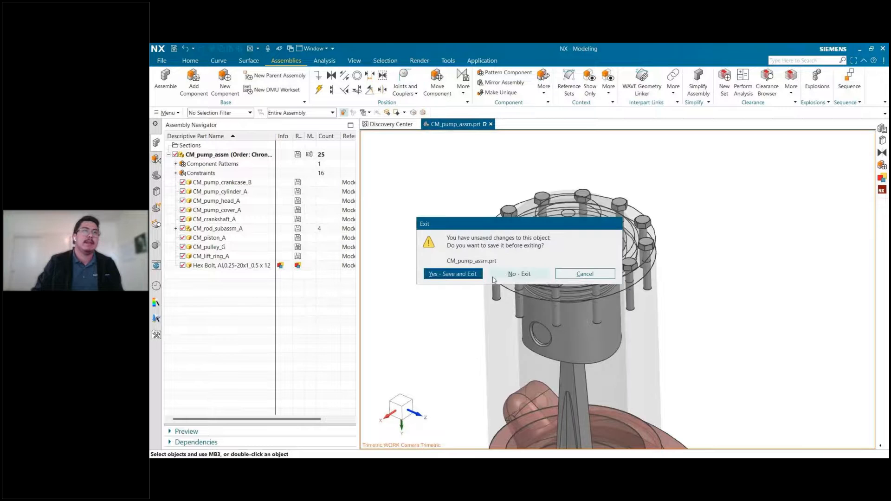
Restart NX with the pump assembly saved on exit, and reopen CM_pump_assm.prt from today's history.
{"action": "left_click", "coordinate": [455, 275]}
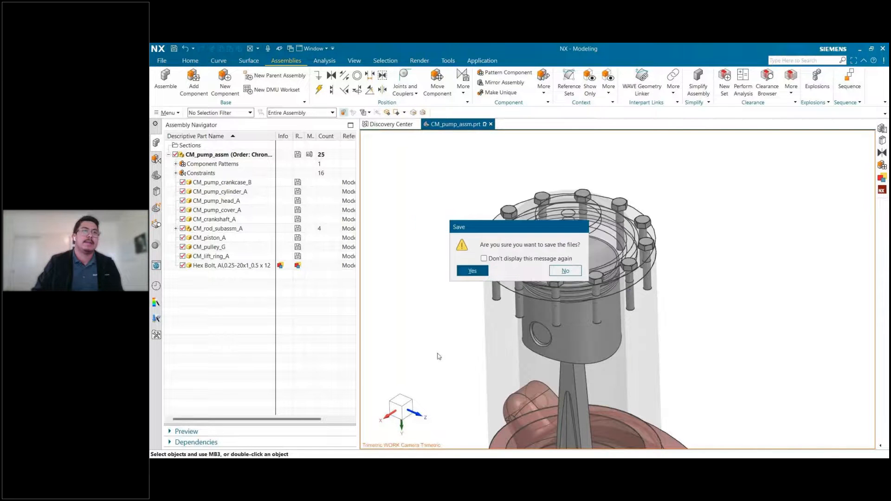
{"action": "key", "text": "Return"}
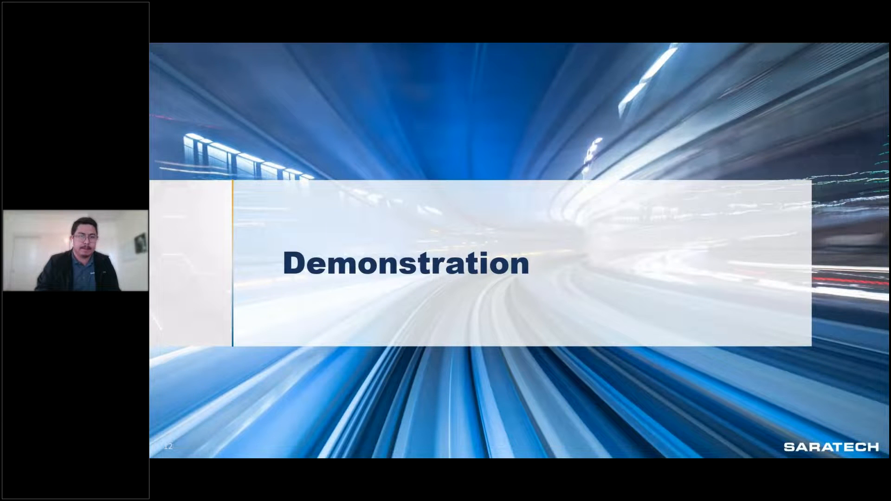
{"action": "key", "text": "alt+Tab"}
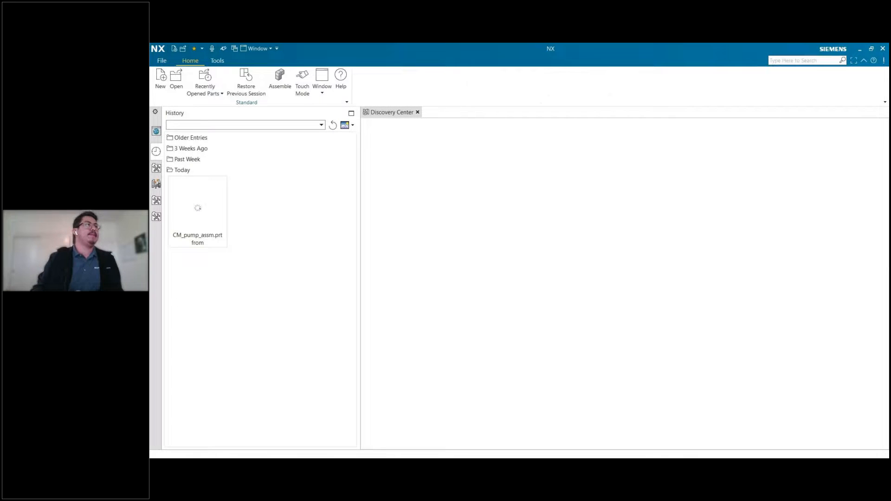
{"action": "double_click", "coordinate": [211, 205]}
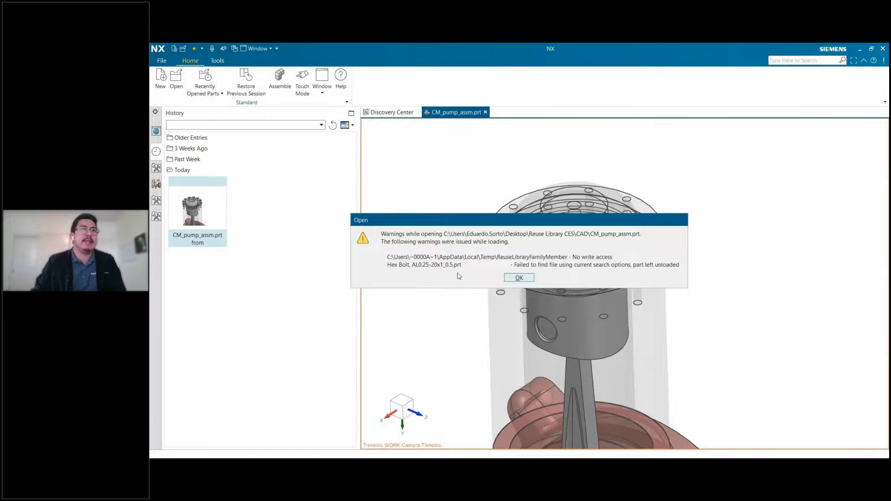
{"action": "left_click", "coordinate": [519, 279]}
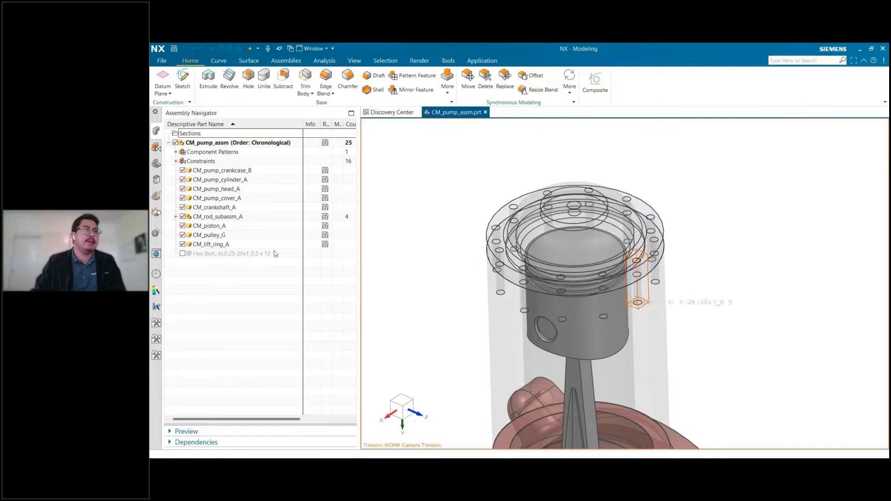
Check the Hex Bolt component and examine the Reuse Examples and Reusable Object Library folders in the Reuse Library.
{"action": "left_click", "coordinate": [233, 254]}
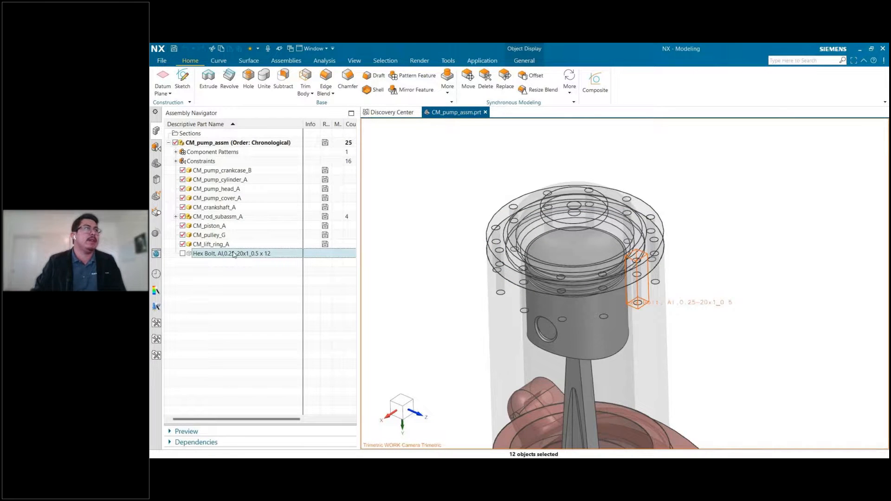
{"action": "left_click", "coordinate": [163, 60]}
{"action": "left_click", "coordinate": [162, 62]}
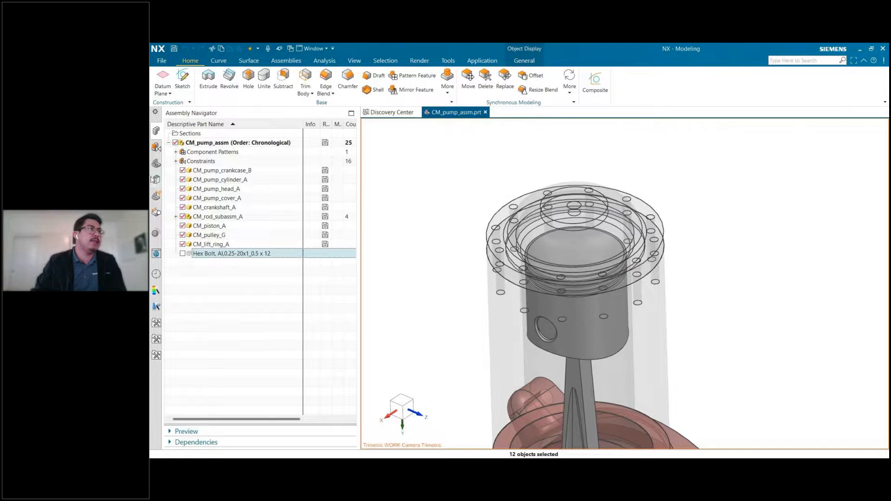
{"action": "left_click", "coordinate": [156, 179]}
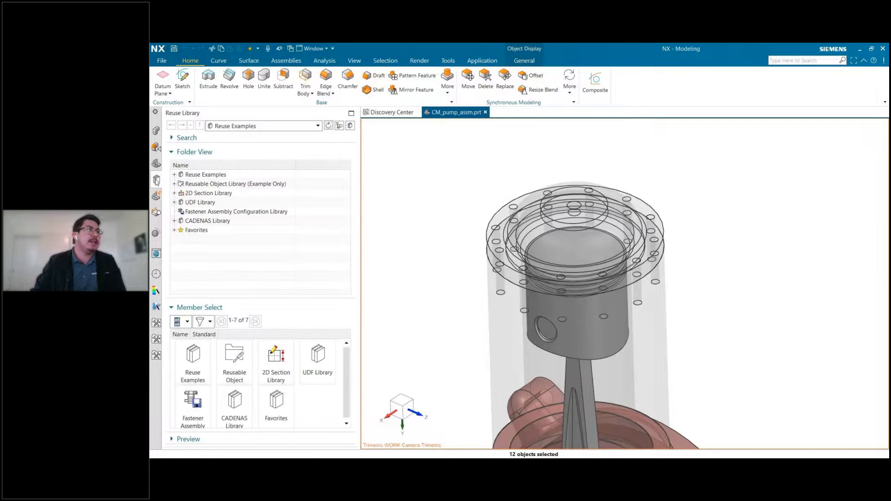
{"action": "double_click", "coordinate": [179, 177]}
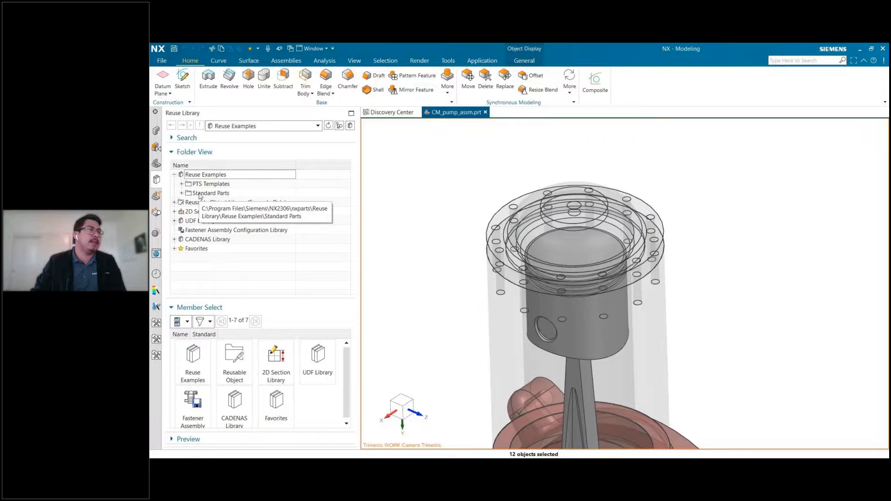
{"action": "left_click", "coordinate": [206, 307]}
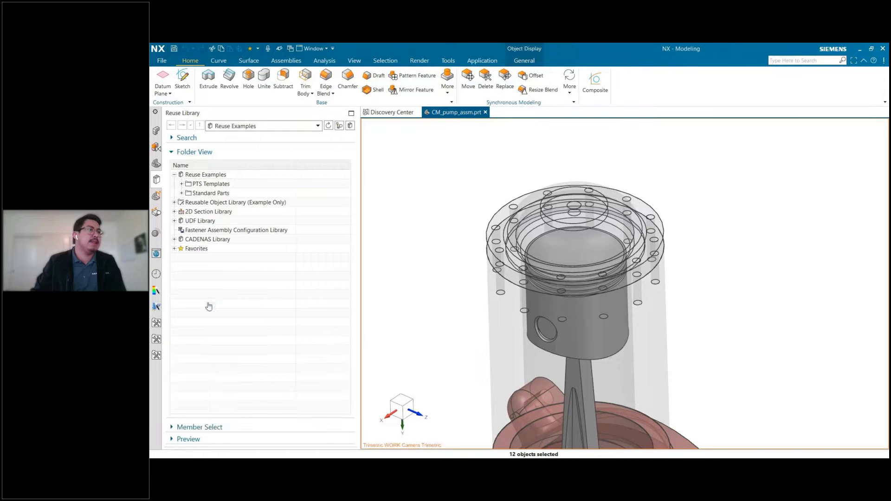
{"action": "left_click", "coordinate": [174, 202]}
Check the libraries organized by native folder in the Customer Defaults' general Reuse Library settings and close them without changes.
{"action": "left_click", "coordinate": [160, 60]}
{"action": "mouse_move", "coordinate": [186, 198]}
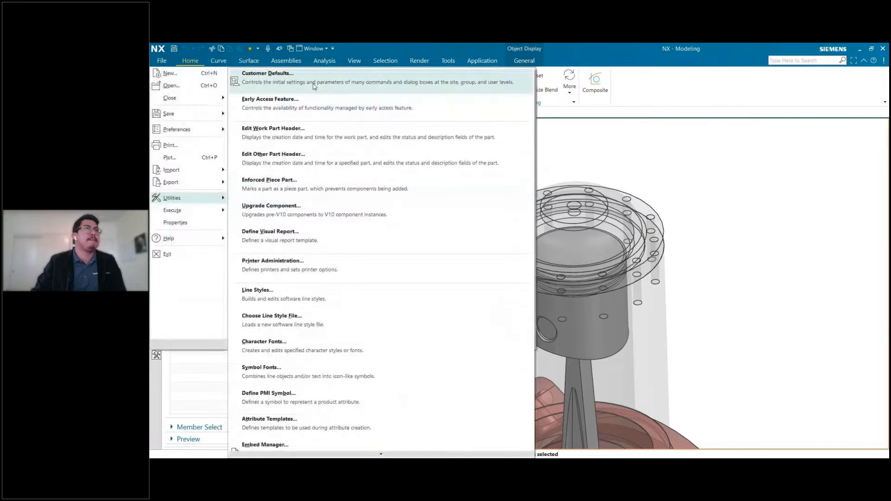
{"action": "left_click", "coordinate": [314, 86]}
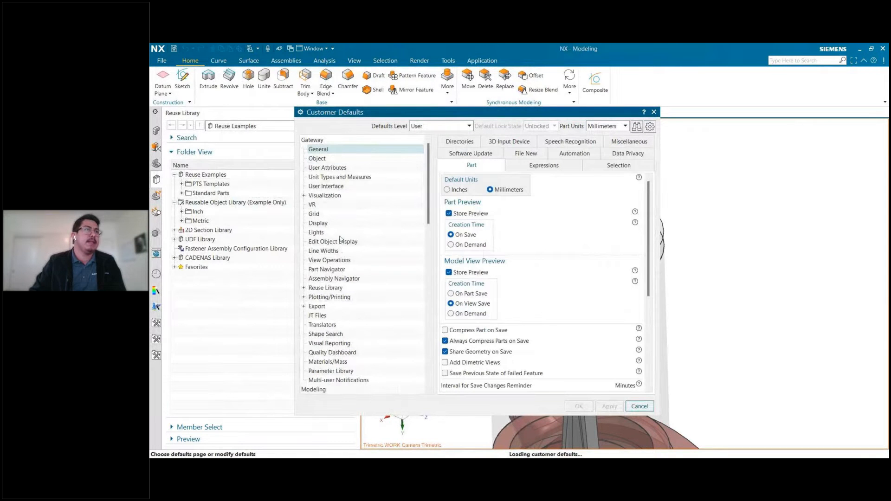
{"action": "left_click", "coordinate": [331, 289]}
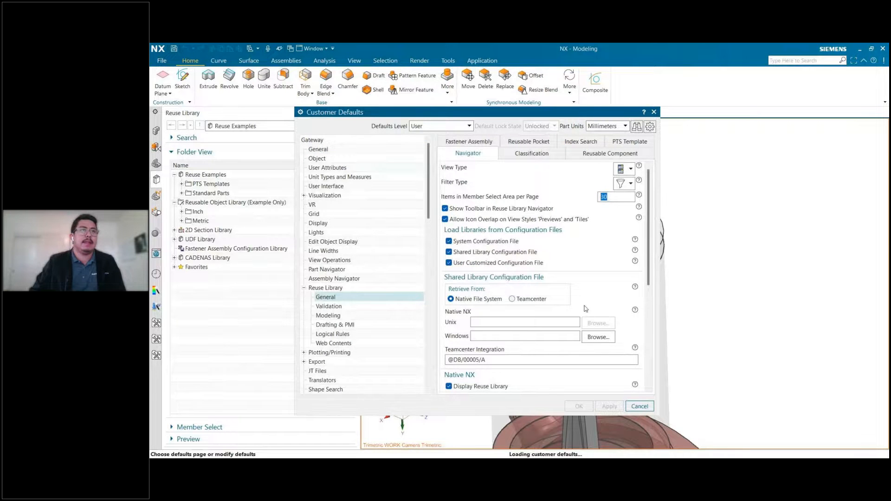
{"action": "scroll", "coordinate": [586, 313], "scroll_direction": "down", "scroll_amount": 3}
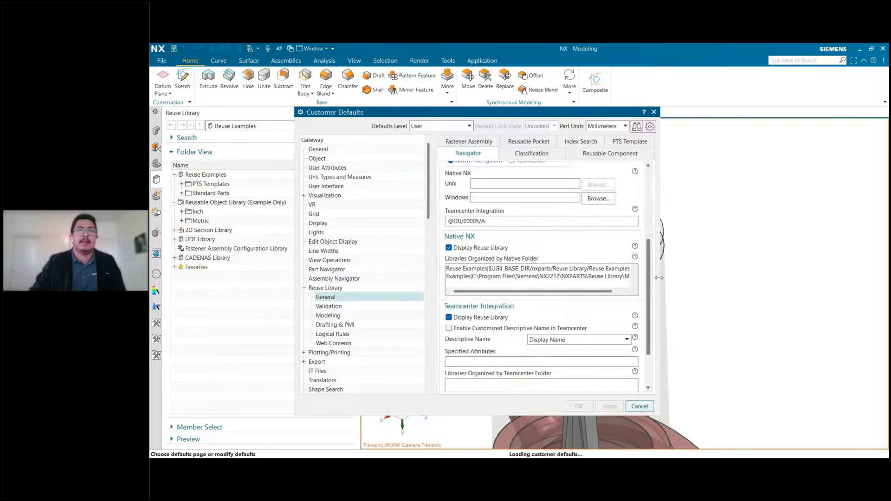
{"action": "left_click_drag", "start_coordinate": [660, 283], "coordinate": [803, 294]}
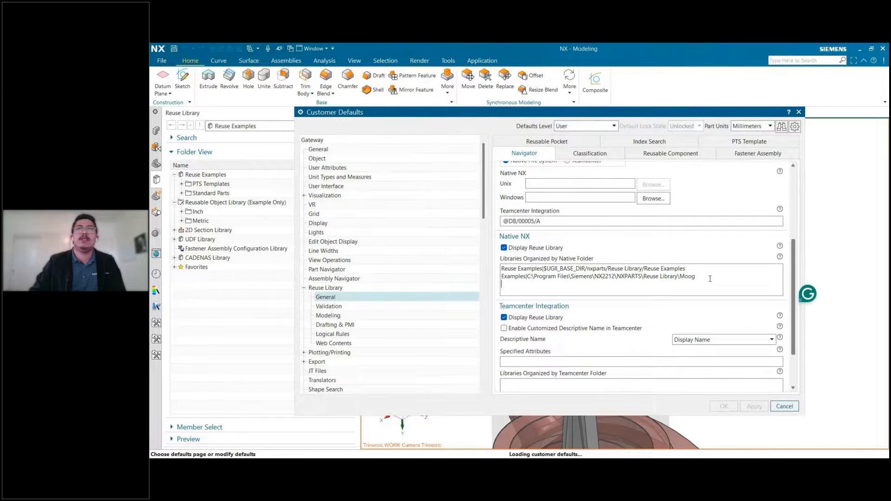
{"action": "left_click", "coordinate": [798, 112]}
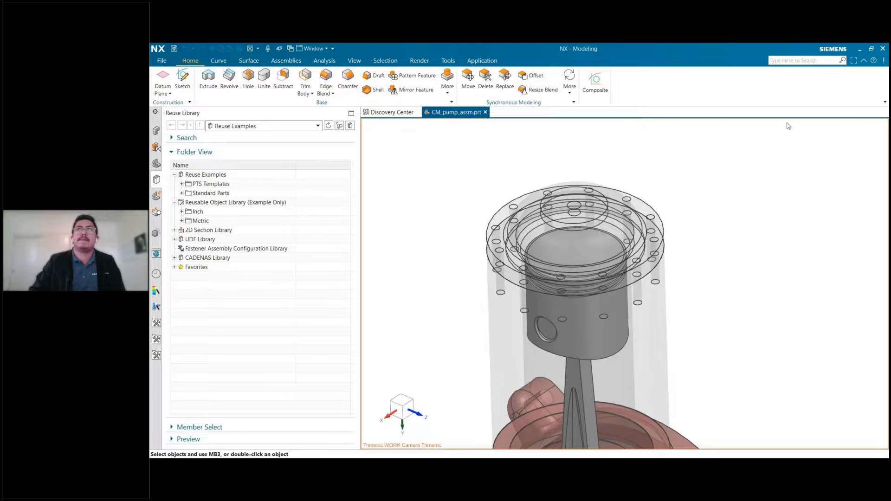
Close the current NX session and reopen CM_pump_assm.prt from the history of a fresh session.
{"action": "left_click", "coordinate": [881, 49]}
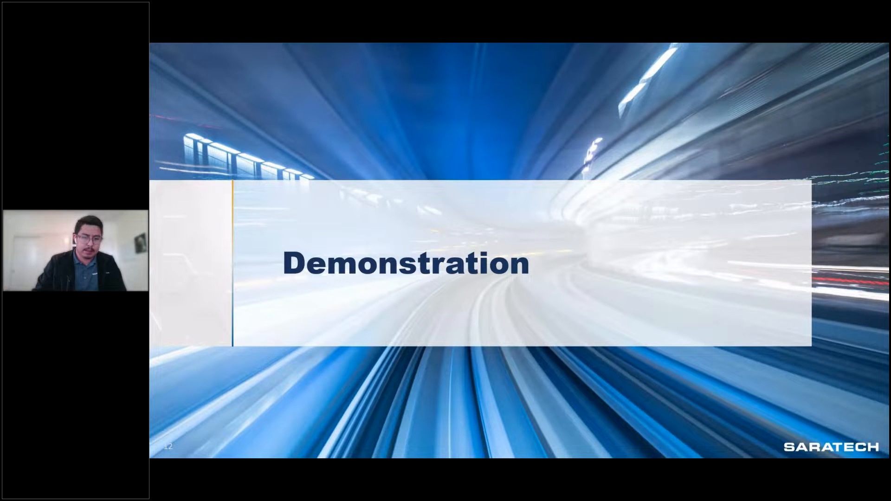
{"action": "key", "text": "alt+Tab"}
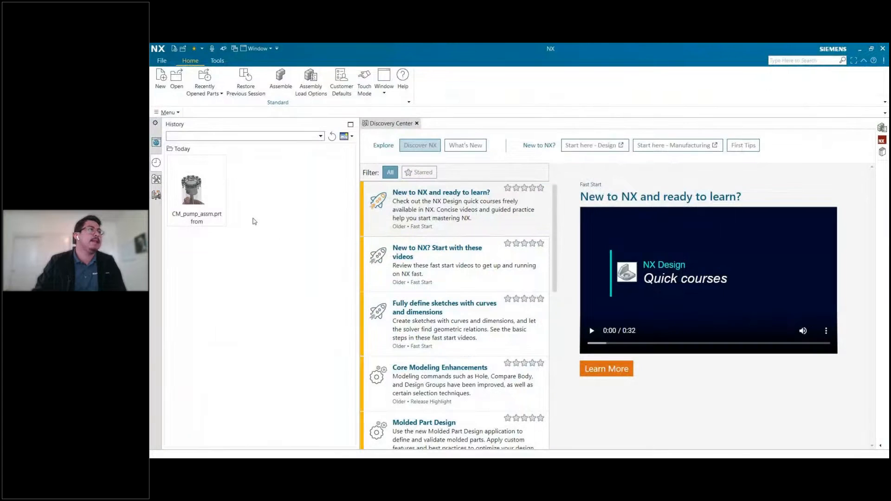
{"action": "double_click", "coordinate": [191, 190]}
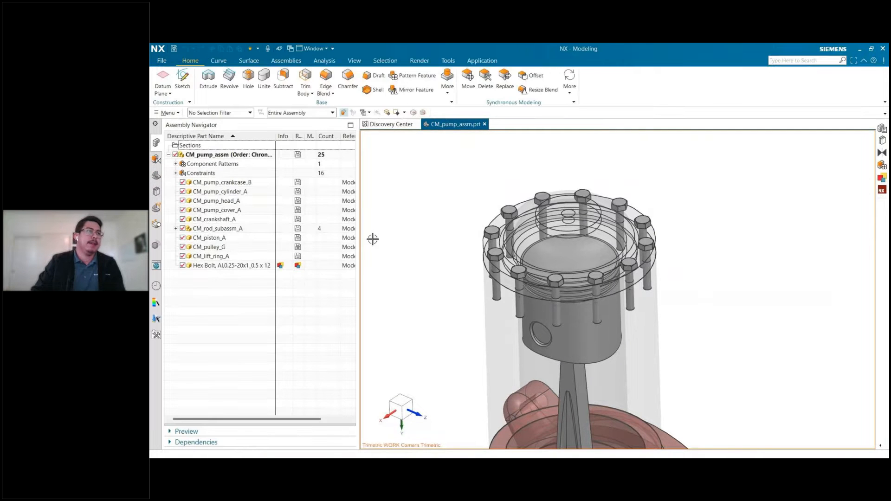
Check the Hex Bolt components in the assembly and expand the Saratech library's ANSI Inch folder in the Reuse Library.
{"action": "left_click", "coordinate": [225, 266]}
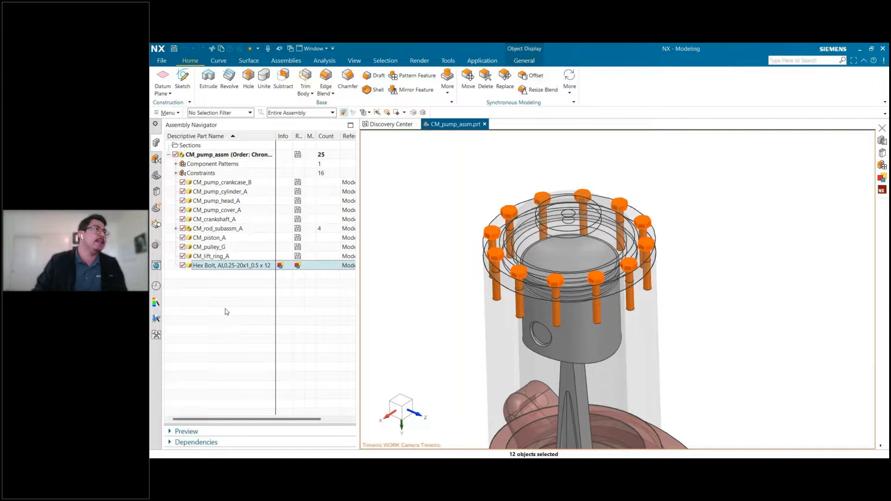
{"action": "left_click", "coordinate": [156, 191]}
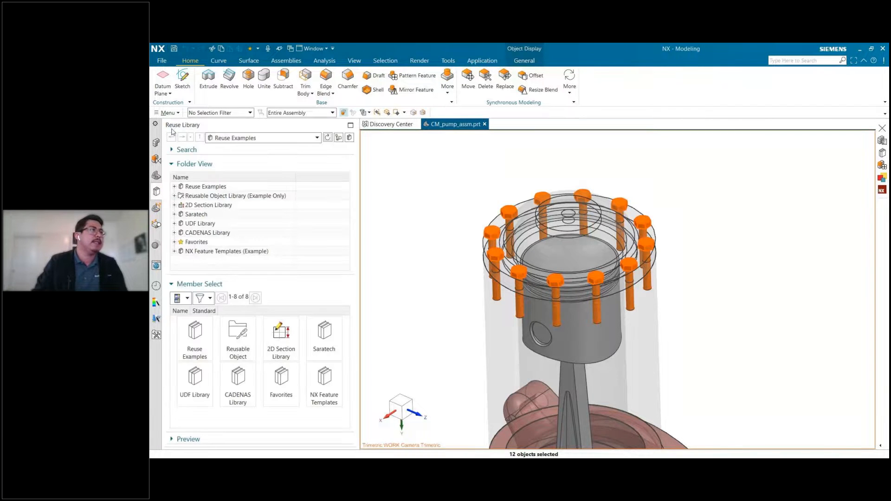
{"action": "left_click", "coordinate": [197, 215]}
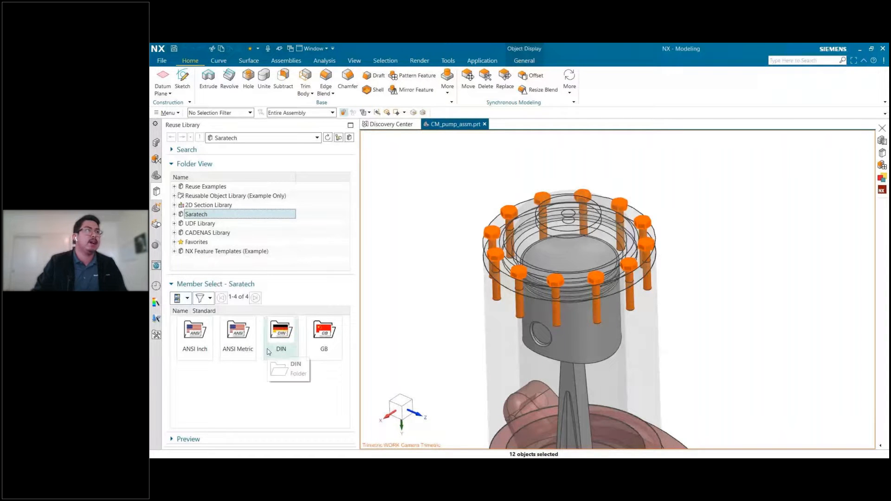
{"action": "left_click", "coordinate": [175, 214]}
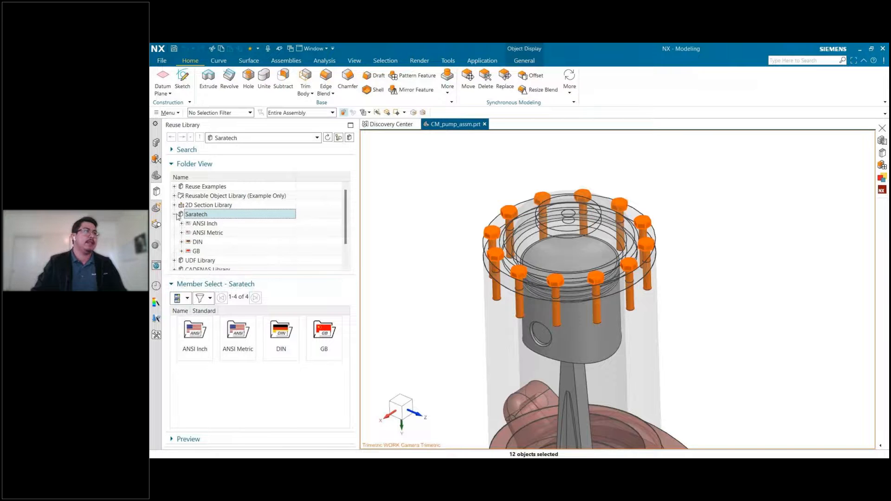
{"action": "left_click", "coordinate": [185, 225]}
{"action": "left_click", "coordinate": [181, 224]}
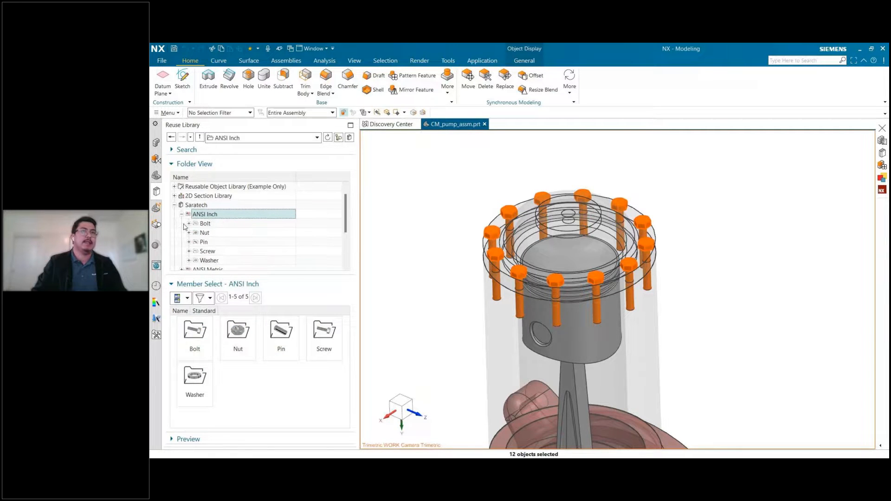
Look up the Hex Head bolt in the Saratech library's ANSI Inch folder and check where the library's folders are stored.
{"action": "scroll", "coordinate": [457, 219], "scroll_direction": "down", "scroll_amount": 3}
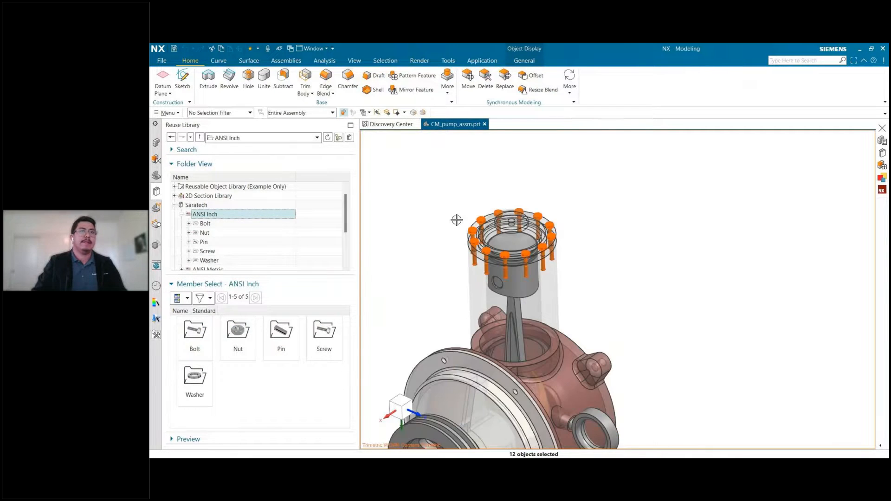
{"action": "scroll", "coordinate": [457, 220], "scroll_direction": "up", "scroll_amount": 5}
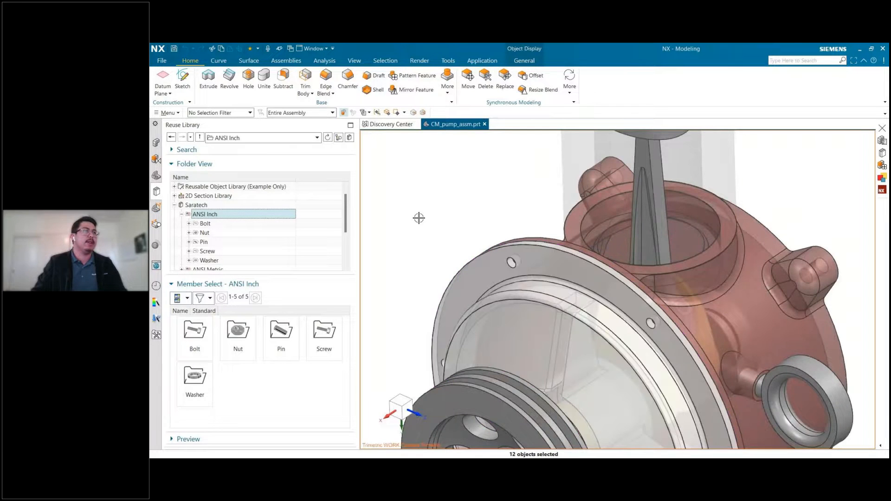
{"action": "left_click", "coordinate": [188, 224]}
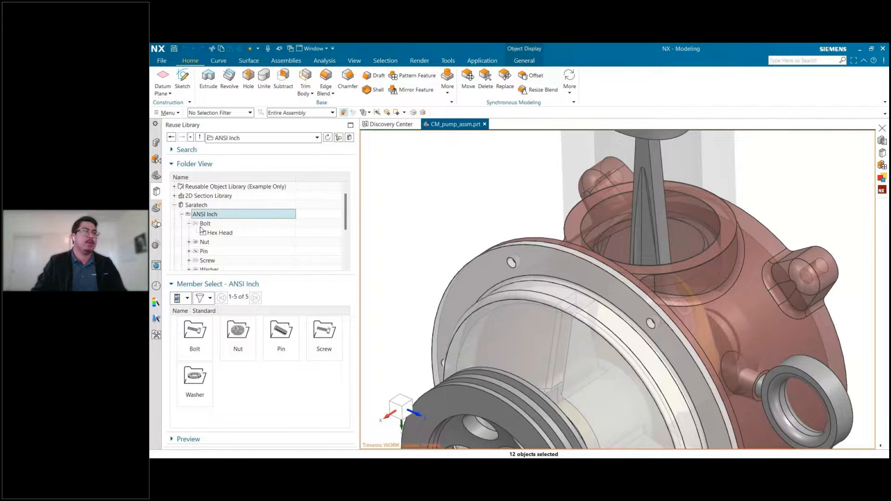
{"action": "left_click", "coordinate": [220, 232]}
{"action": "mouse_move", "coordinate": [194, 332]}
{"action": "left_mouse_down"}
{"action": "mouse_move", "coordinate": [446, 197]}
{"action": "mouse_move", "coordinate": [203, 340]}
{"action": "left_mouse_up"}
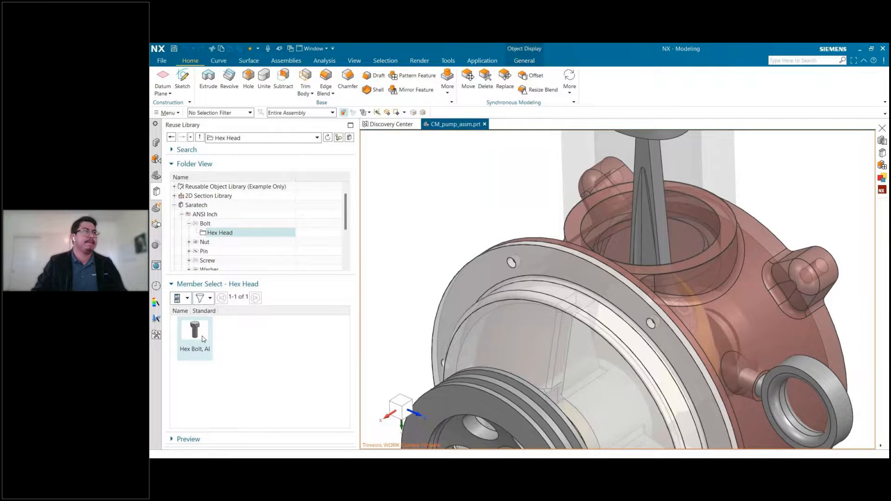
{"action": "left_click", "coordinate": [199, 284]}
{"action": "left_click", "coordinate": [205, 215]}
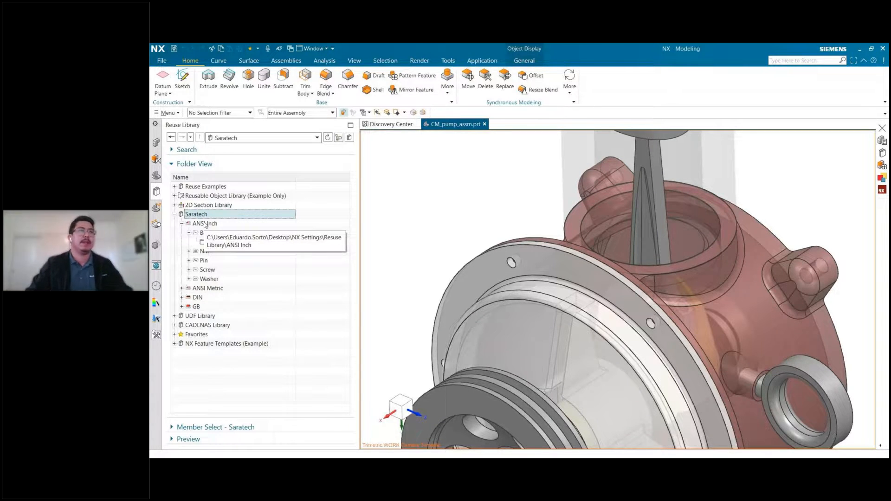
{"action": "scroll", "coordinate": [406, 240], "scroll_direction": "down", "scroll_amount": 1}
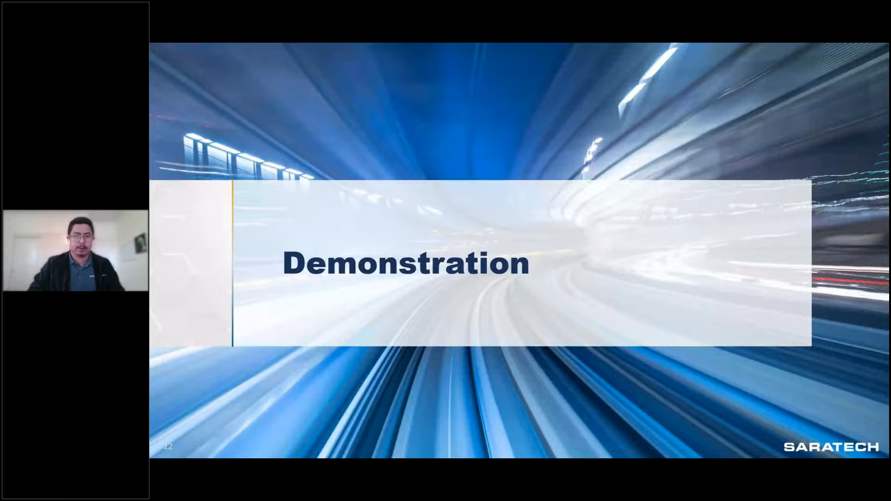
{"action": "key", "text": "Right"}
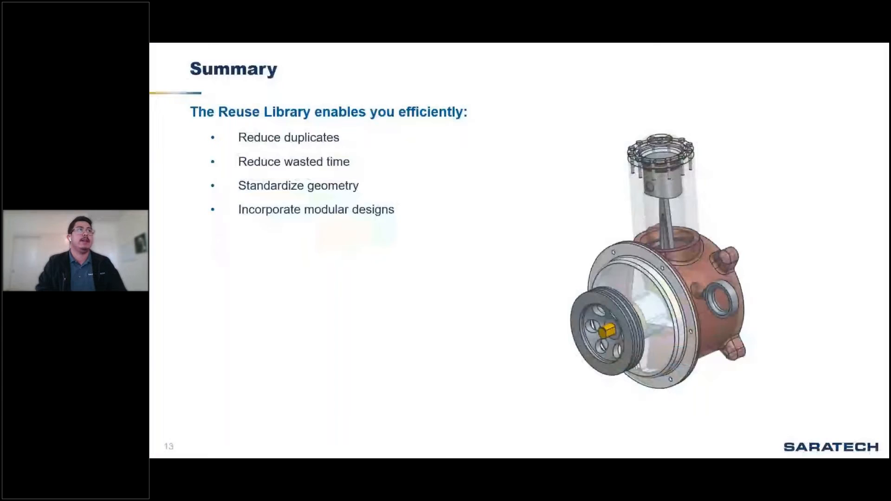
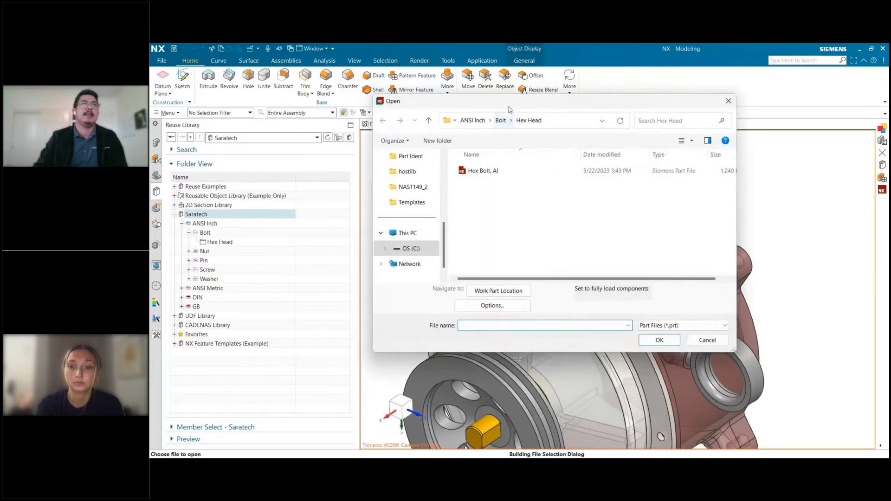
Open the Hex Bolt, AI part from the Hex Head folder and dismiss the rendering and material messages.
{"action": "left_click", "coordinate": [518, 179]}
{"action": "double_click", "coordinate": [518, 180]}
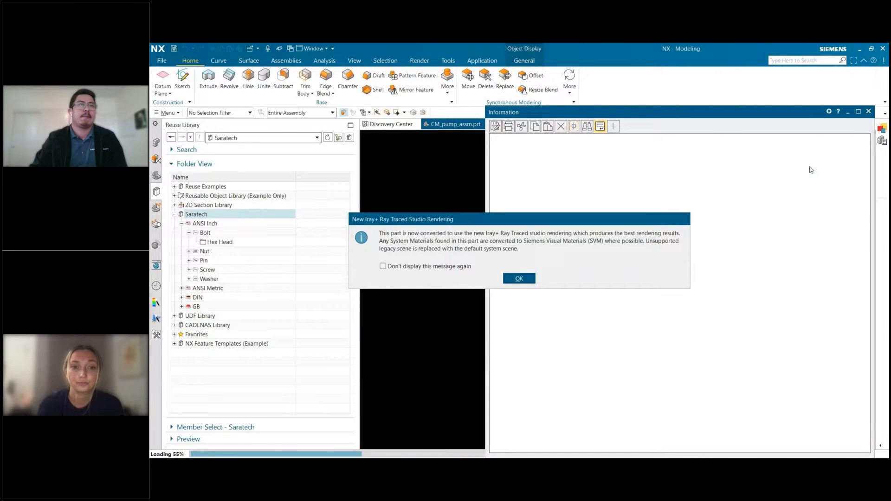
{"action": "left_click", "coordinate": [522, 277]}
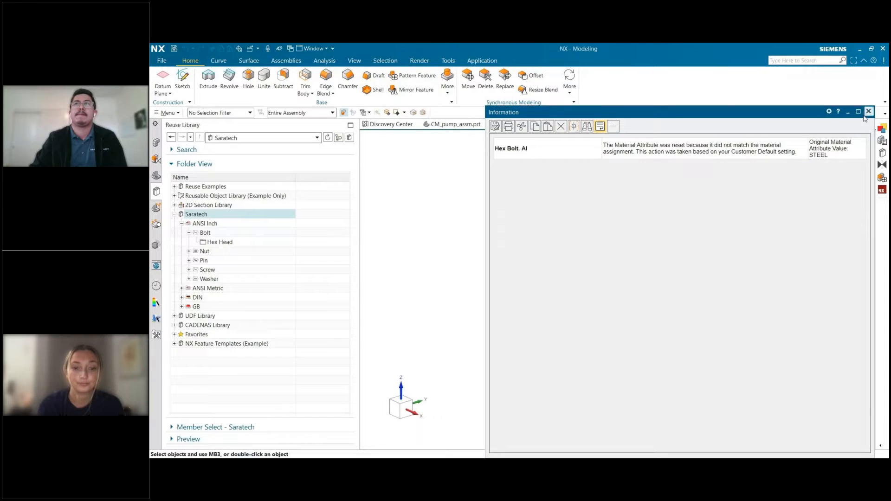
{"action": "left_click", "coordinate": [868, 111]}
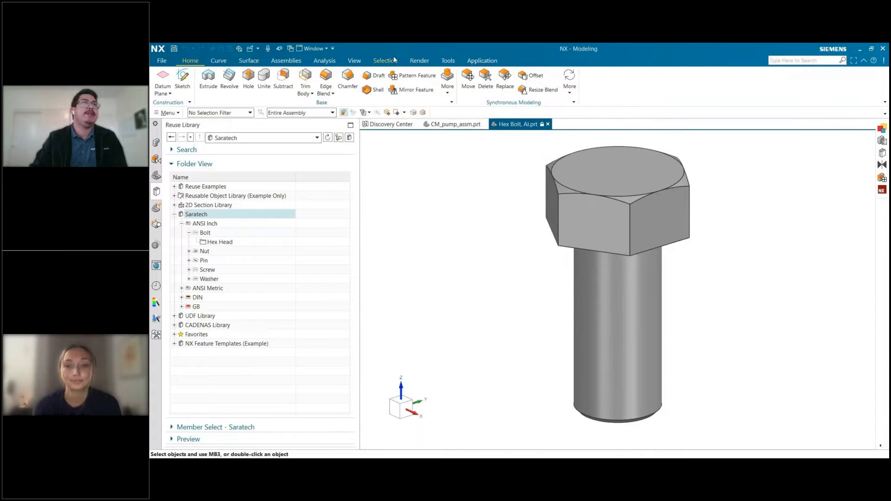
Open the hex bolt's Part Families definition, accepting the read-only notice, and position it so the whole table is visible.
{"action": "left_click", "coordinate": [448, 61]}
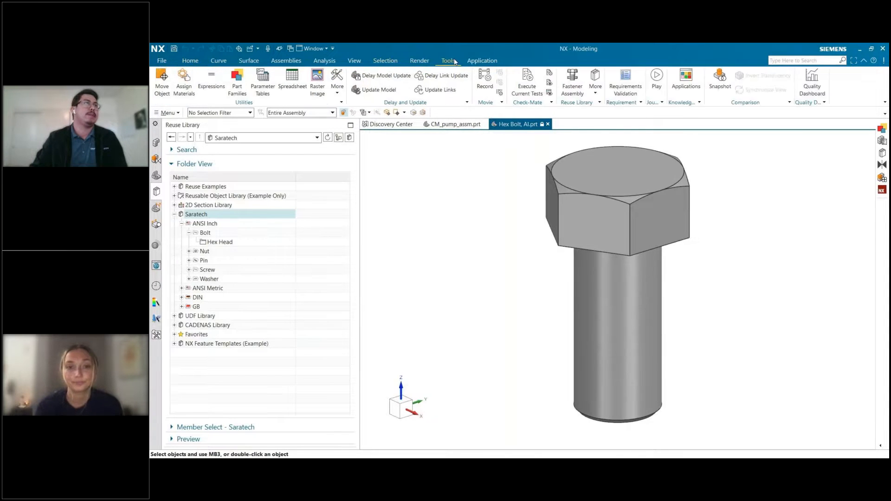
{"action": "left_click", "coordinate": [237, 83]}
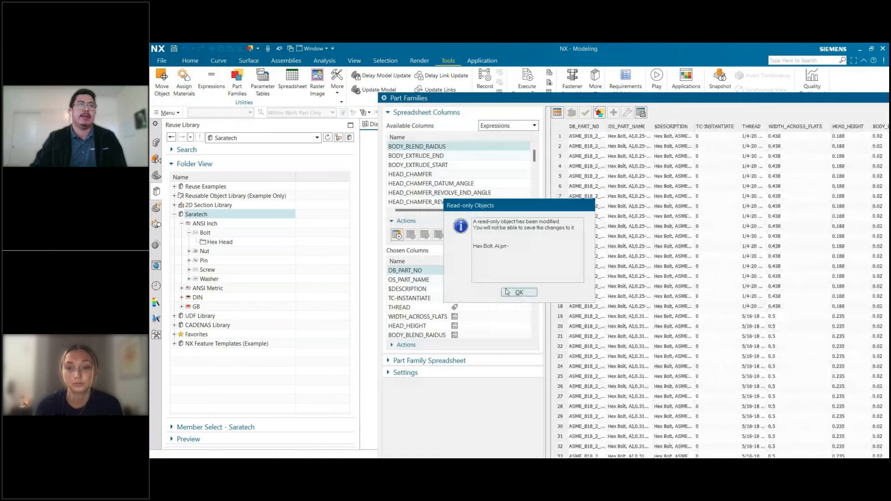
{"action": "left_click", "coordinate": [513, 293]}
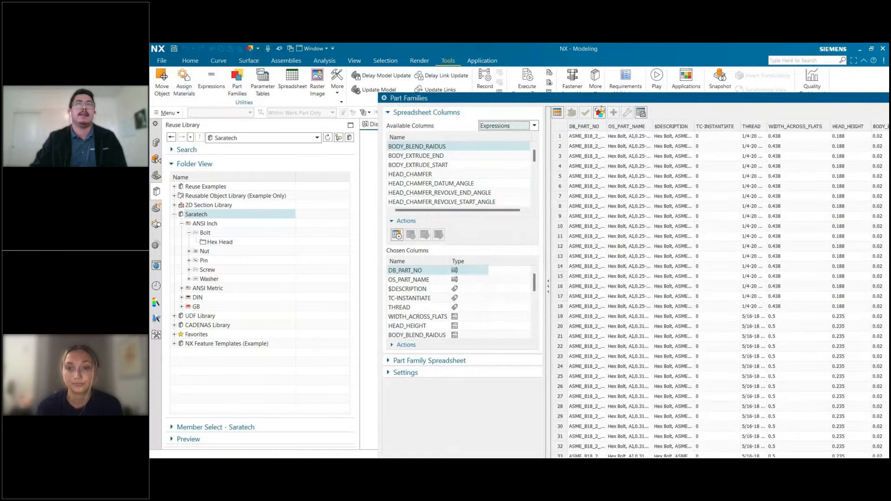
{"action": "left_click_drag", "start_coordinate": [602, 100], "coordinate": [448, 79]}
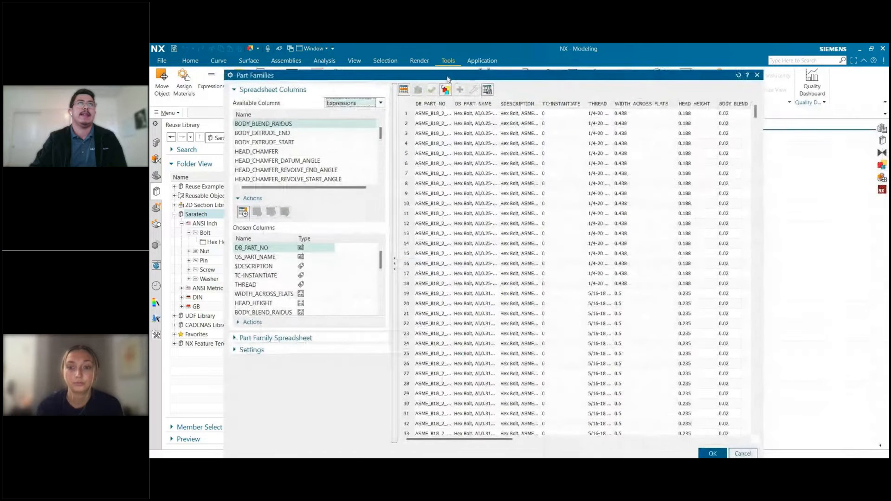
{"action": "left_click_drag", "start_coordinate": [449, 79], "coordinate": [451, 96]}
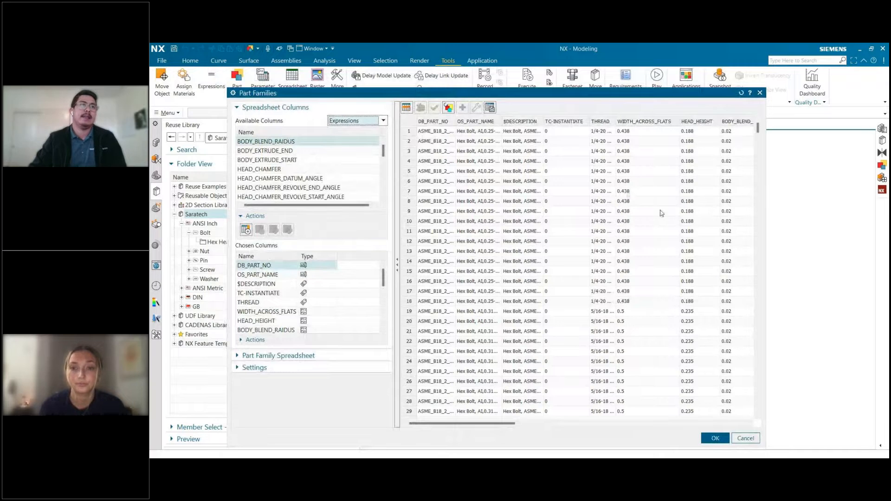
Examine the hex bolt family's member rows and widen the THREAD column to read the full thread designations.
{"action": "scroll", "coordinate": [469, 274], "scroll_direction": "down", "scroll_amount": 4}
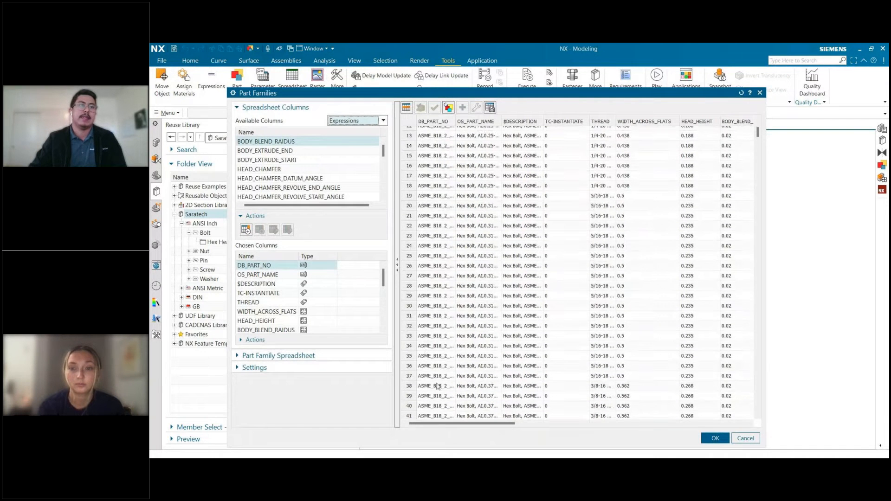
{"action": "left_click", "coordinate": [414, 366]}
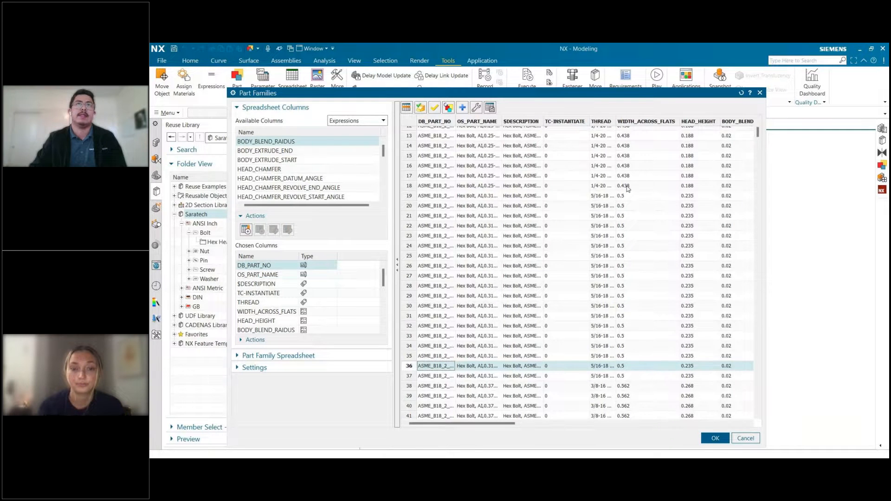
{"action": "left_click", "coordinate": [603, 166]}
{"action": "left_click_drag", "start_coordinate": [615, 120], "coordinate": [616, 119]}
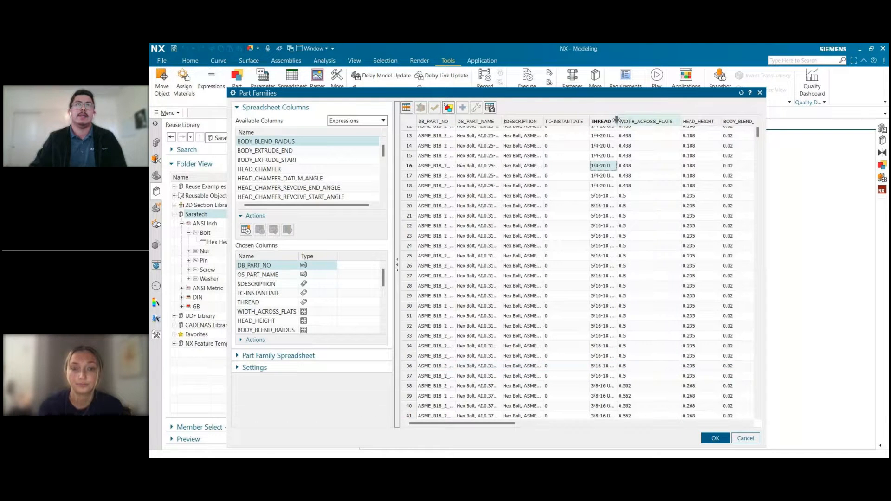
{"action": "left_click_drag", "start_coordinate": [616, 119], "coordinate": [645, 120]}
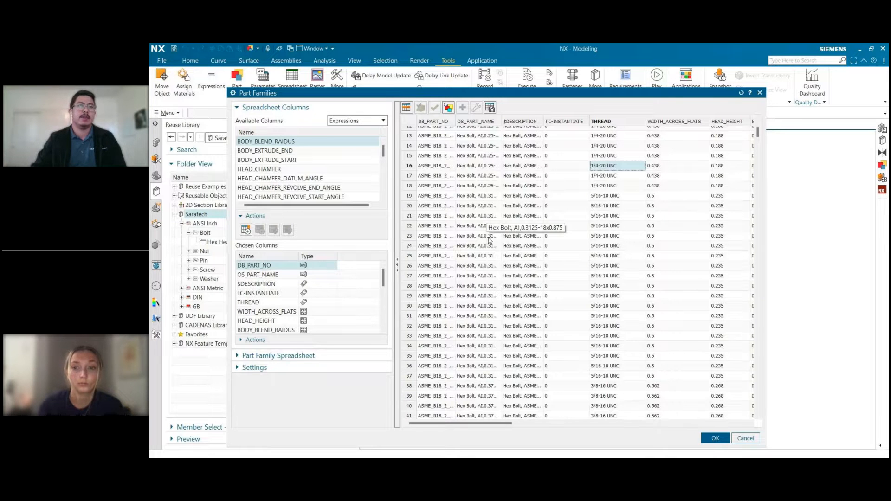
{"action": "scroll", "coordinate": [545, 301], "scroll_direction": "down", "scroll_amount": 10}
{"action": "scroll", "coordinate": [544, 300], "scroll_direction": "down", "scroll_amount": 3}
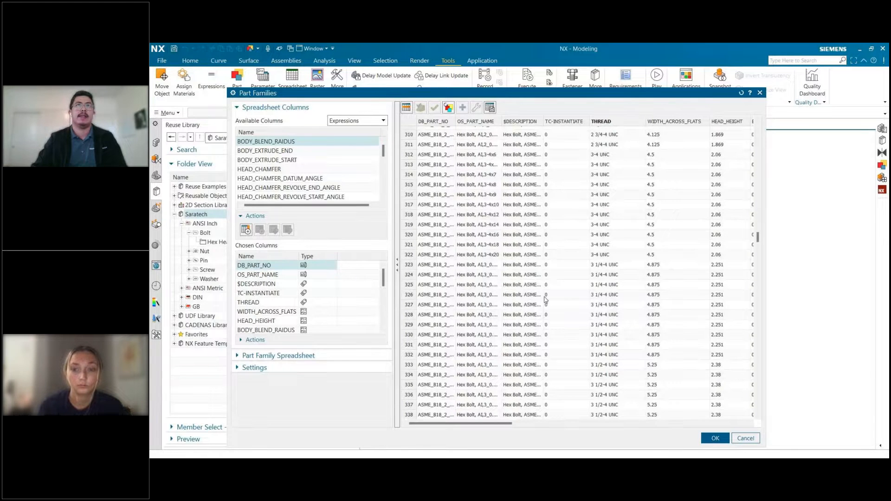
Check the THREAD column's options and the available Material columns, and close the Part Families definition without changes.
{"action": "right_click", "coordinate": [605, 121]}
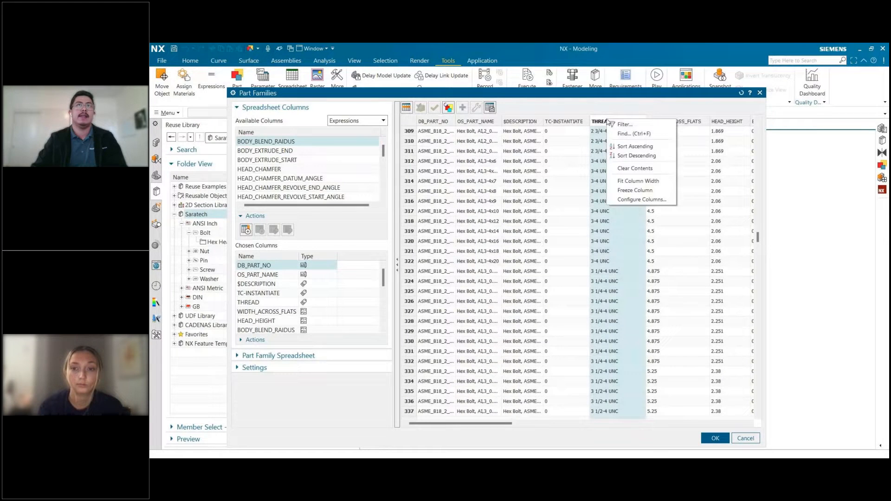
{"action": "left_click", "coordinate": [357, 120]}
{"action": "left_click", "coordinate": [340, 165]}
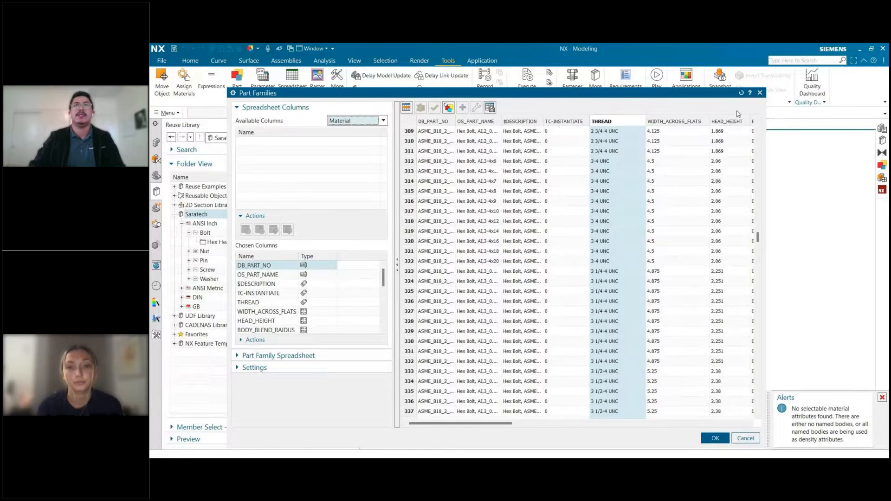
{"action": "left_click", "coordinate": [759, 93]}
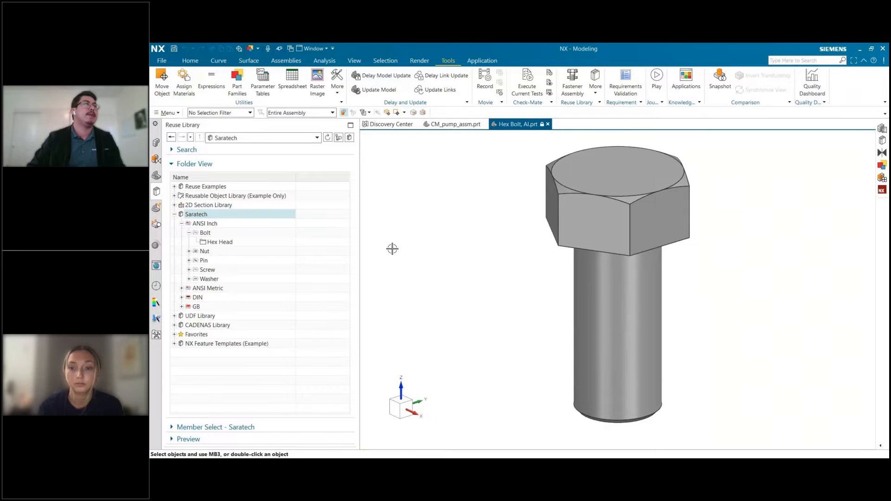
Open the Customer Defaults at the general Reuse Library settings and check the shared configuration file and native folder libraries.
{"action": "left_click", "coordinate": [153, 62]}
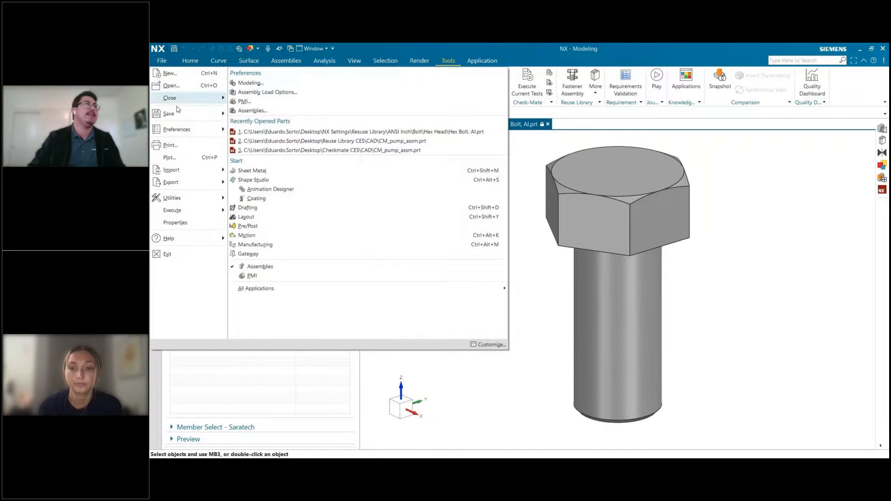
{"action": "mouse_move", "coordinate": [181, 102]}
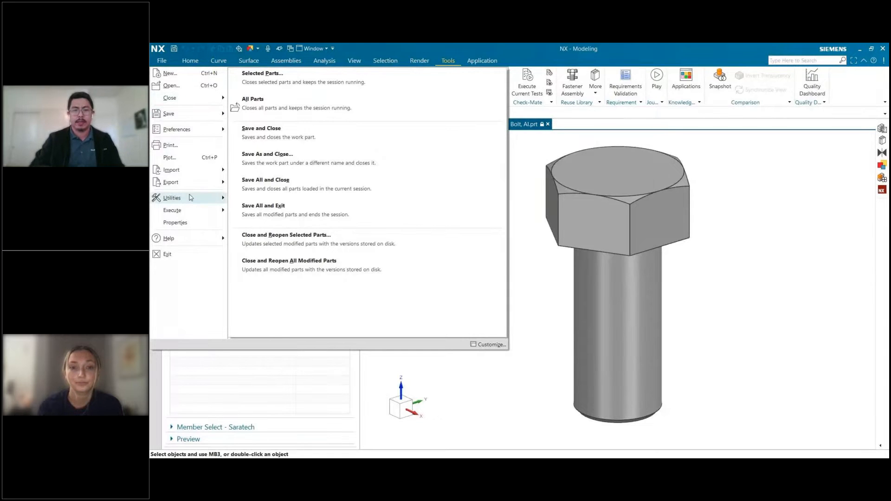
{"action": "mouse_move", "coordinate": [191, 198]}
{"action": "left_click", "coordinate": [393, 199]}
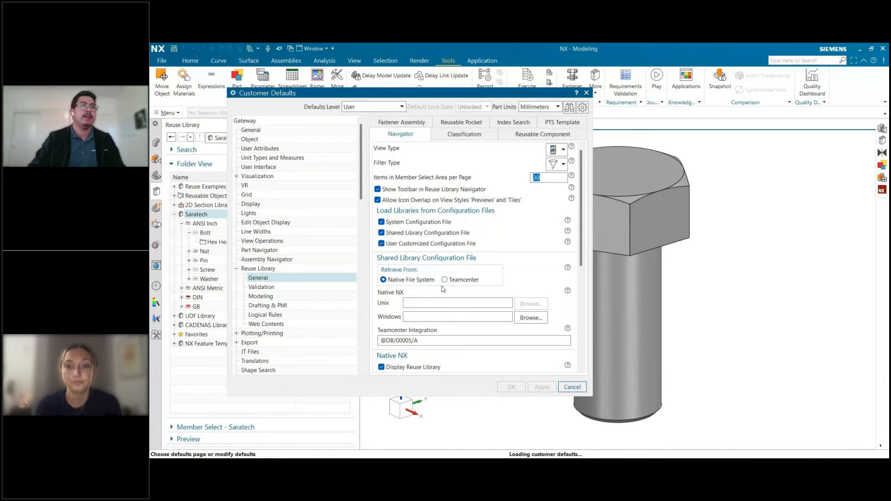
{"action": "scroll", "coordinate": [413, 250], "scroll_direction": "down", "scroll_amount": 2}
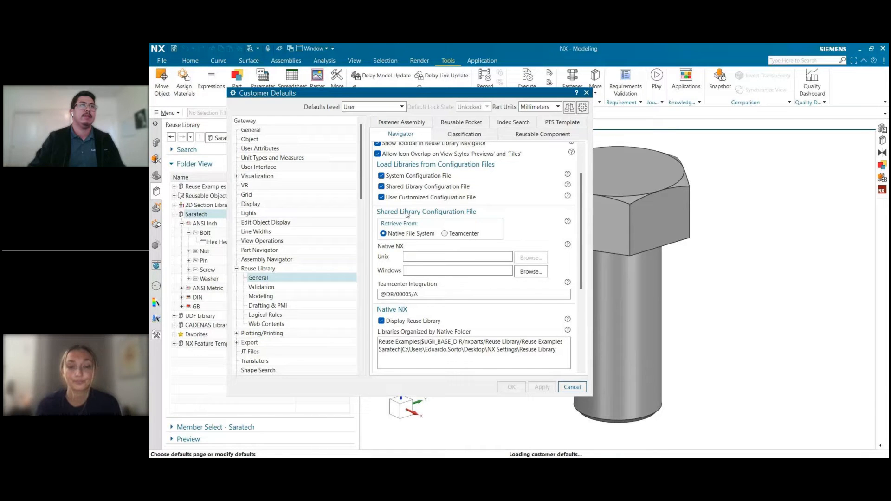
{"action": "scroll", "coordinate": [407, 214], "scroll_direction": "down", "scroll_amount": 2}
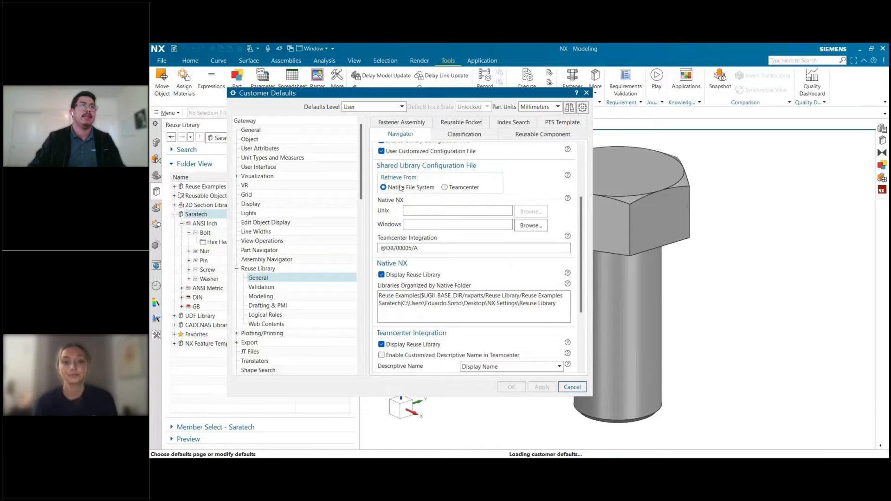
Try Teamcenter as the source of the shared library configuration file, review the Teamcenter Integration settings, and cancel the Customer Defaults.
{"action": "left_click", "coordinate": [459, 188]}
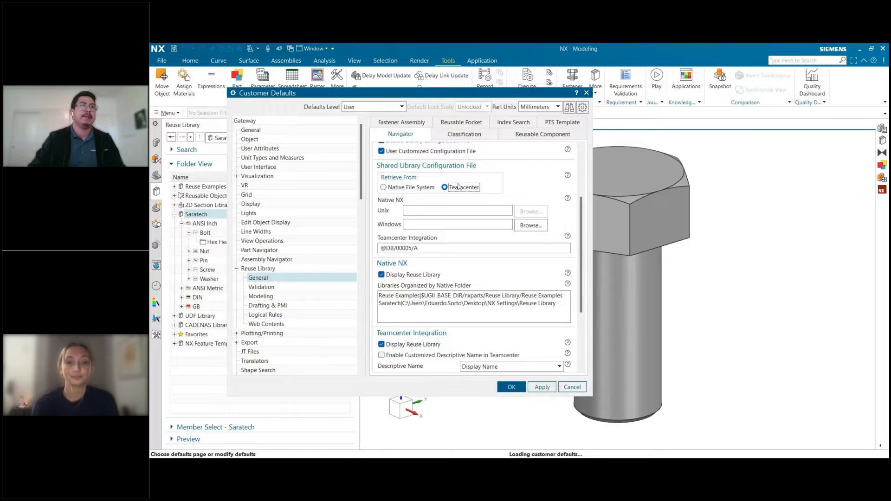
{"action": "scroll", "coordinate": [548, 218], "scroll_direction": "down", "scroll_amount": 4}
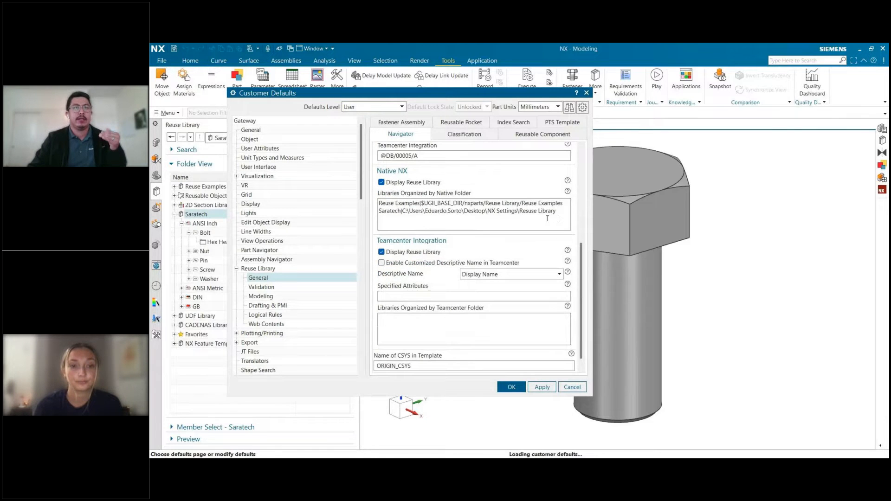
{"action": "left_click", "coordinate": [431, 227]}
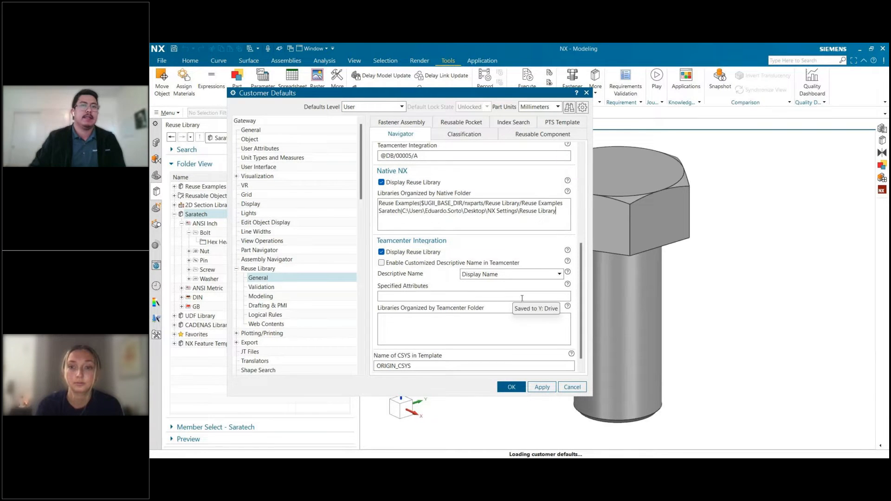
{"action": "left_click", "coordinate": [577, 391]}
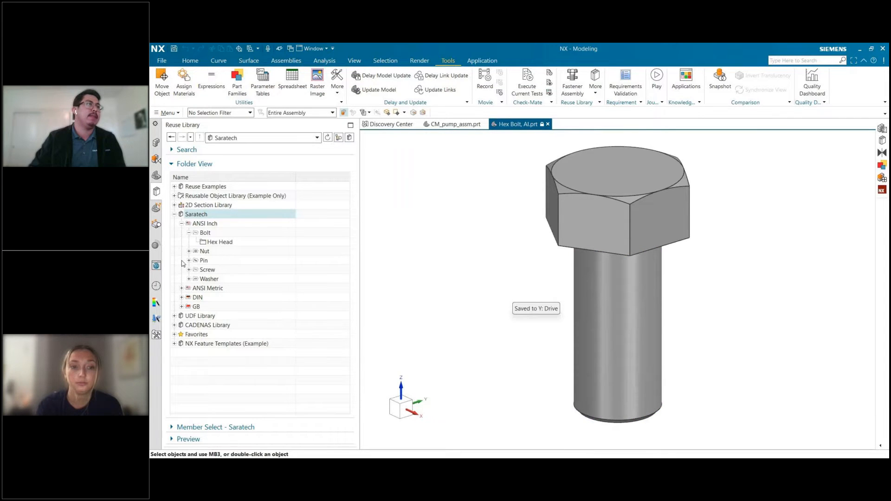
Collapse the Saratech library and browse the section shapes in the 2D Section Library's Inch folder.
{"action": "left_click", "coordinate": [175, 214]}
{"action": "left_click", "coordinate": [194, 205]}
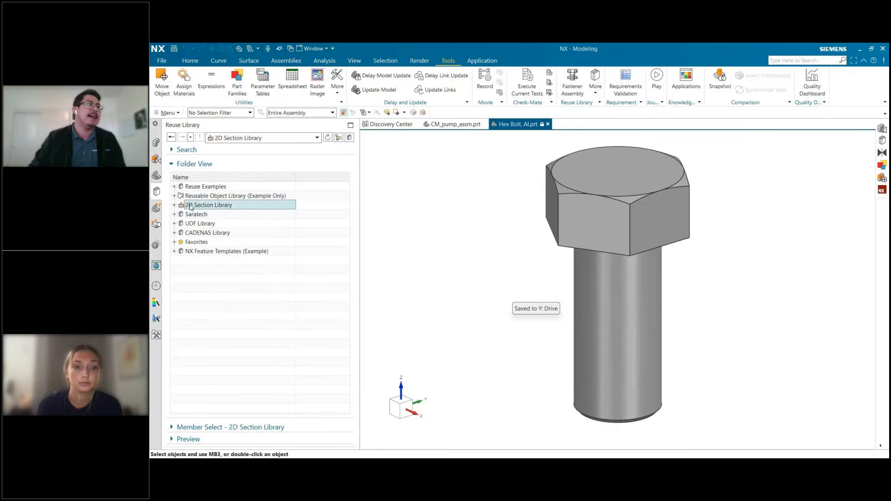
{"action": "double_click", "coordinate": [206, 206]}
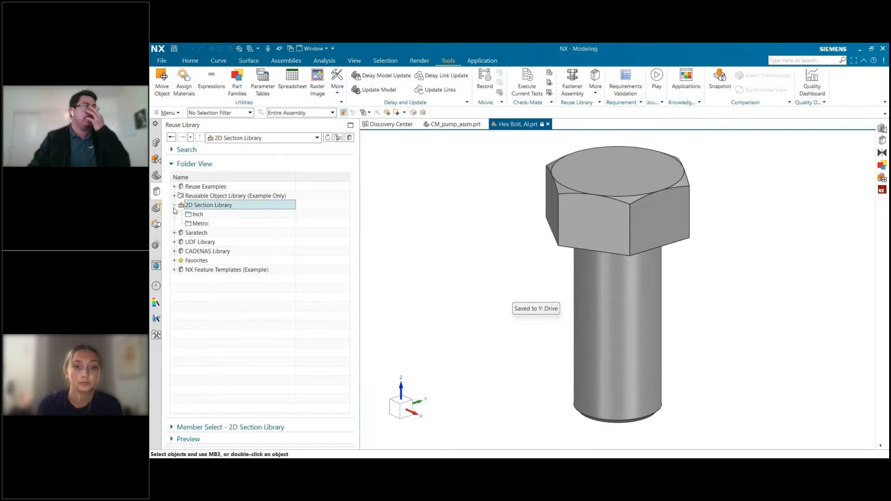
{"action": "left_click", "coordinate": [212, 214]}
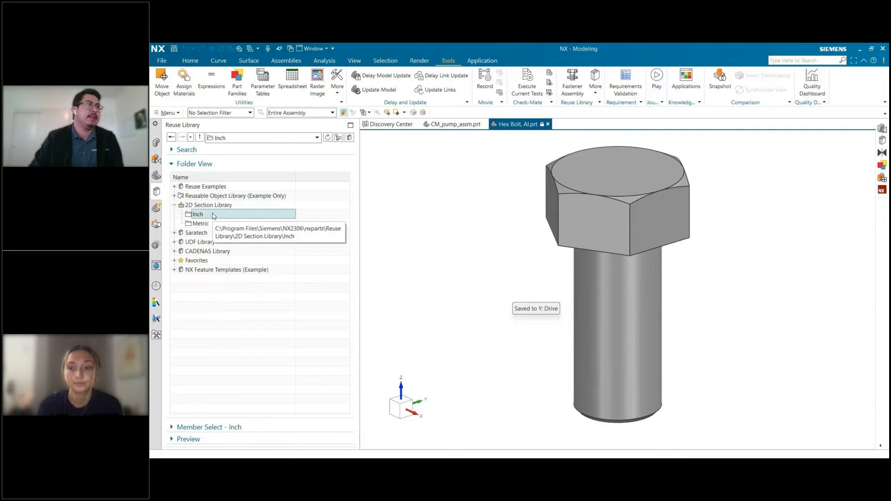
{"action": "left_click", "coordinate": [201, 431]}
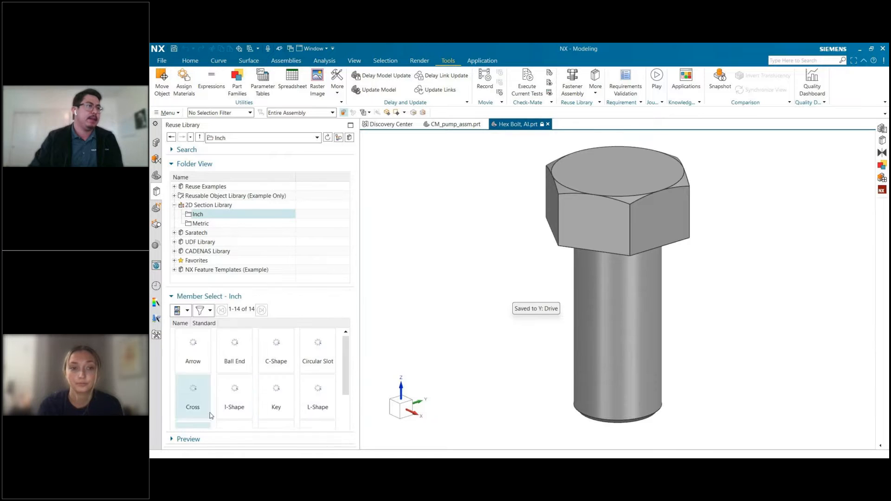
{"action": "scroll", "coordinate": [313, 371], "scroll_direction": "down", "scroll_amount": 2}
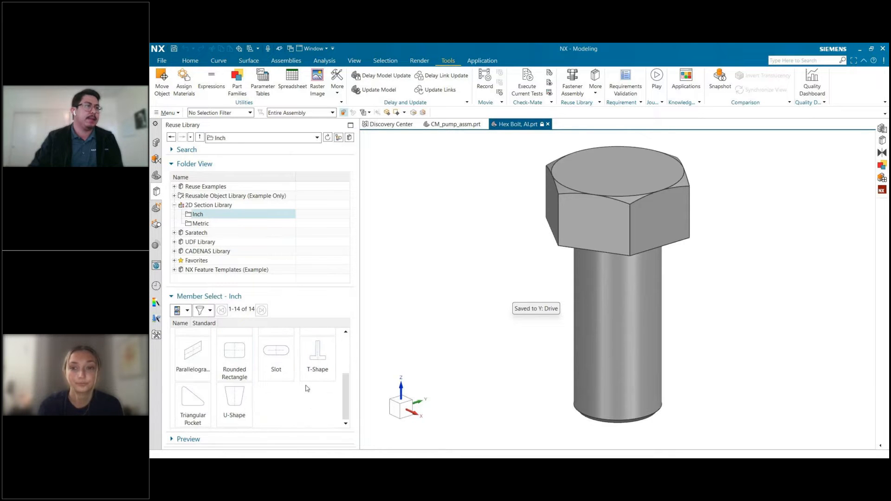
{"action": "left_click", "coordinate": [317, 355]}
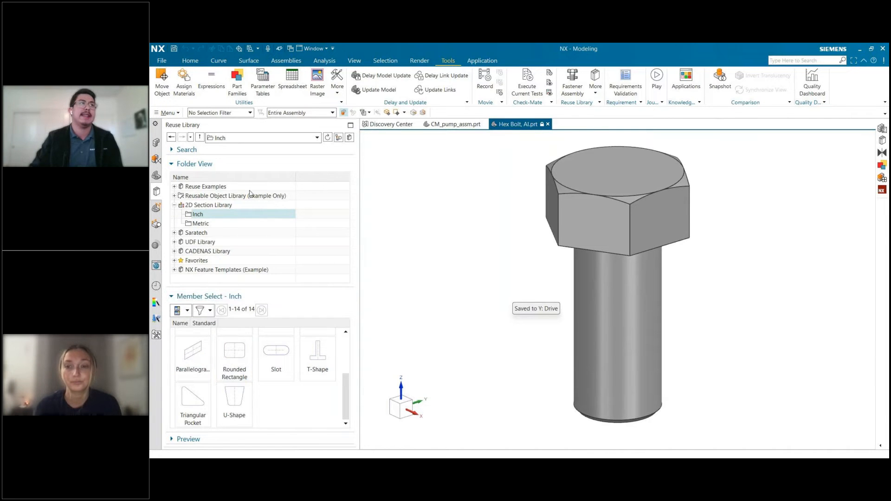
{"action": "left_click", "coordinate": [238, 295]}
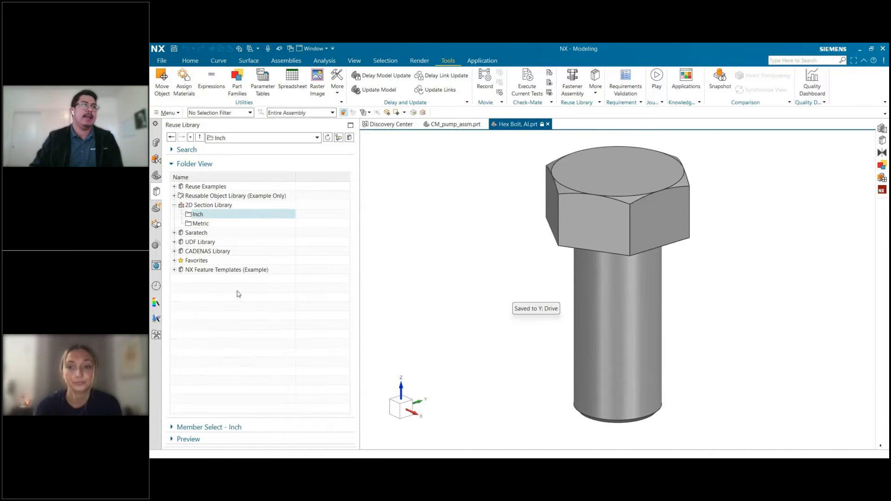
Open Reuse Library Management and examine the registered libraries, widening the window to read their directories.
{"action": "right_click", "coordinate": [237, 292]}
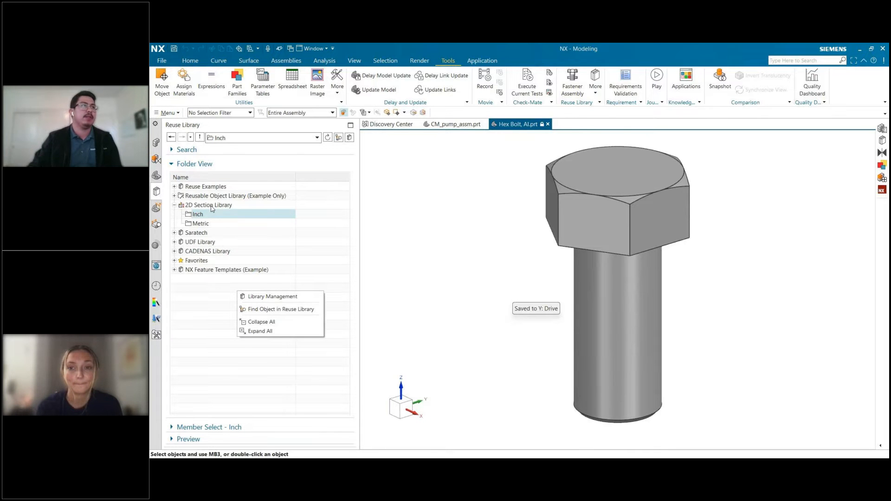
{"action": "left_click", "coordinate": [261, 298]}
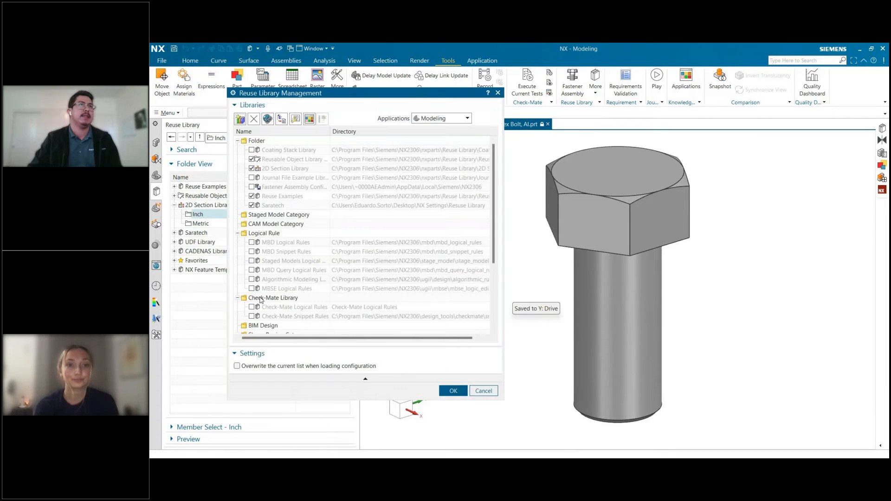
{"action": "left_click_drag", "start_coordinate": [404, 94], "coordinate": [516, 124]}
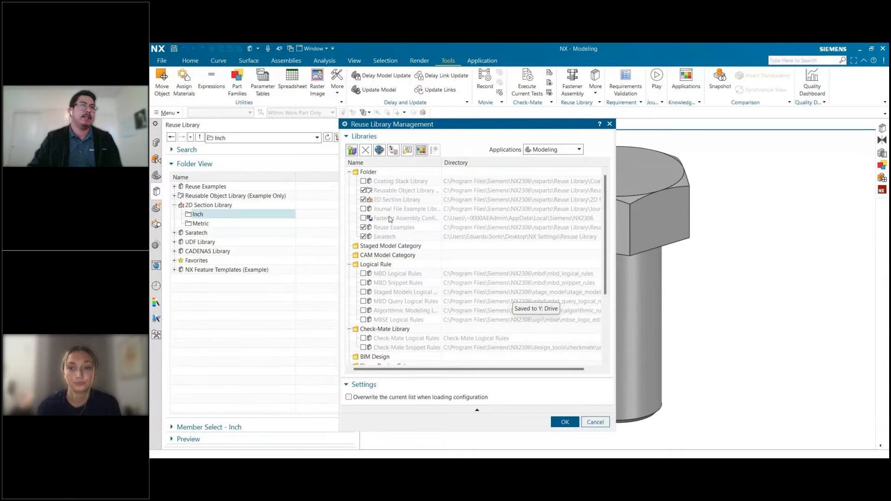
{"action": "scroll", "coordinate": [390, 219], "scroll_direction": "down", "scroll_amount": 5}
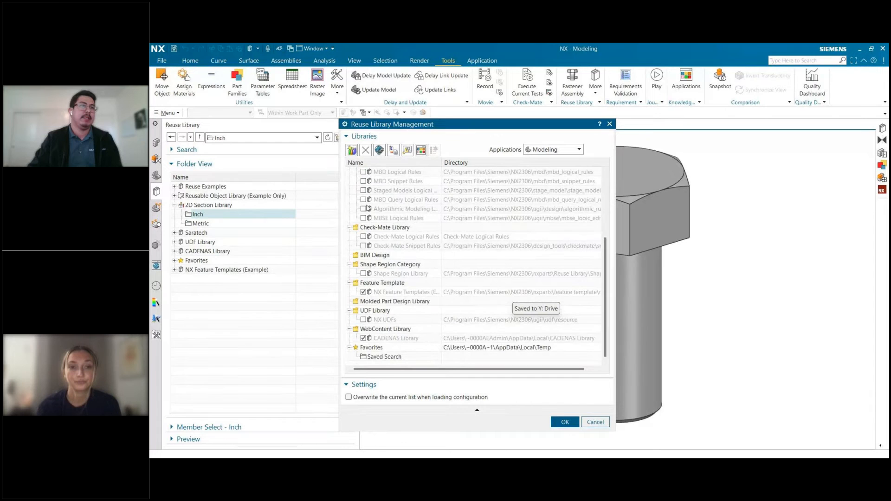
{"action": "left_click", "coordinate": [364, 340]}
{"action": "scroll", "coordinate": [371, 316], "scroll_direction": "up", "scroll_amount": 4}
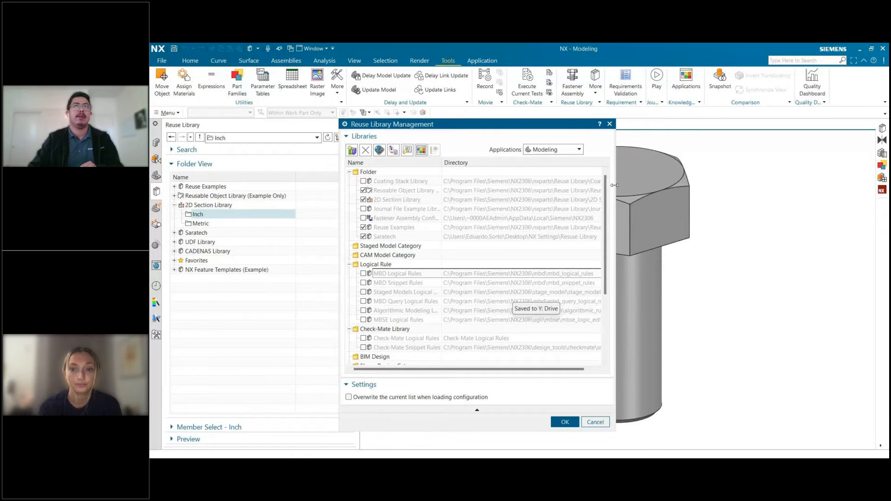
{"action": "left_click_drag", "start_coordinate": [614, 185], "coordinate": [749, 185]}
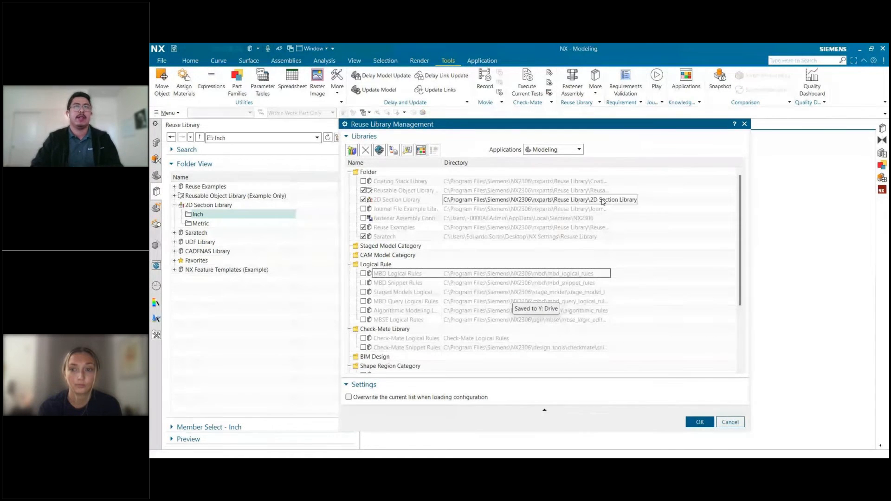